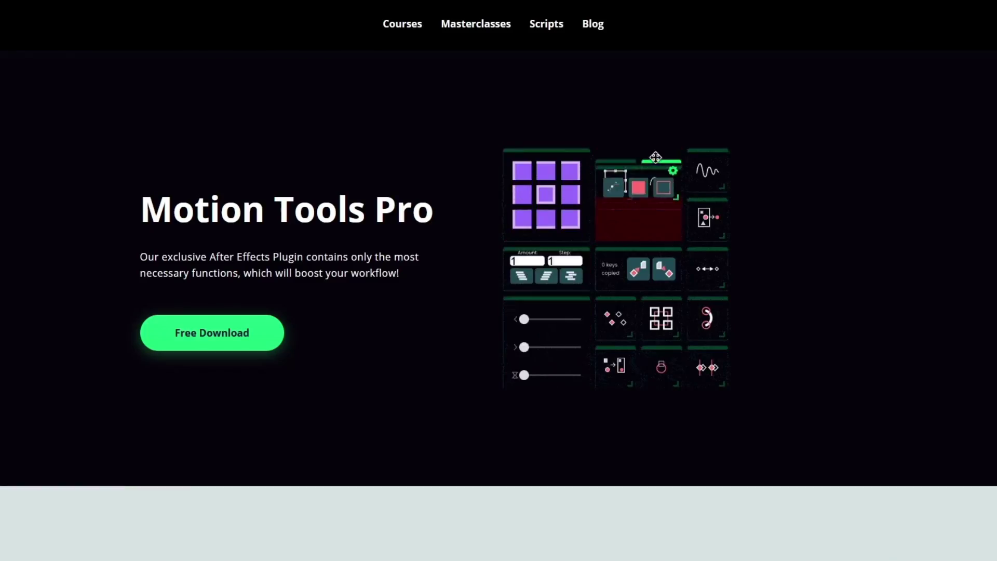
- Scroll the Motion Tools Pro page past the NEW UPDATE notes to the How It Works video
scroll(551, 287, down, 2)
scroll(552, 286, down, 4)
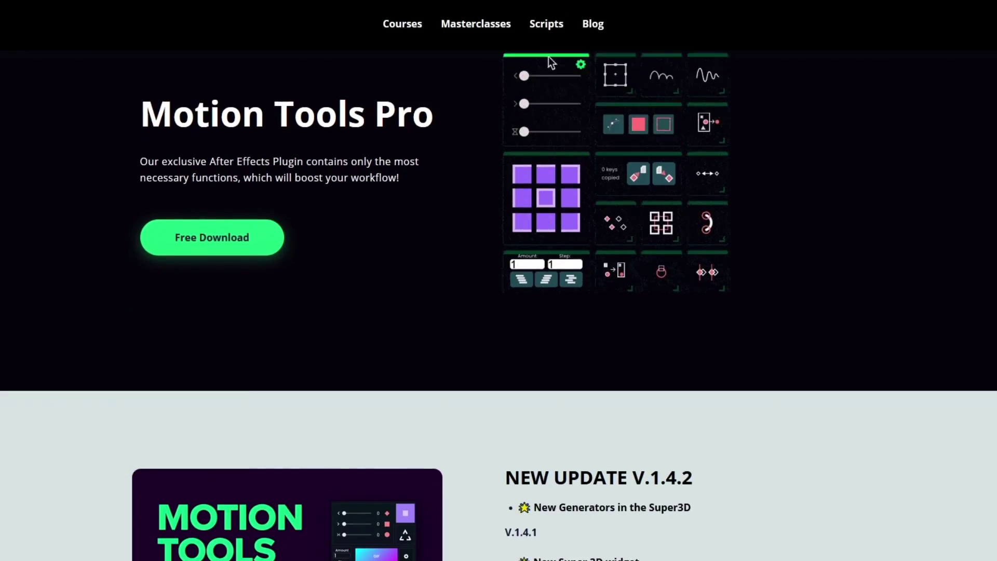
scroll(551, 286, down, 4)
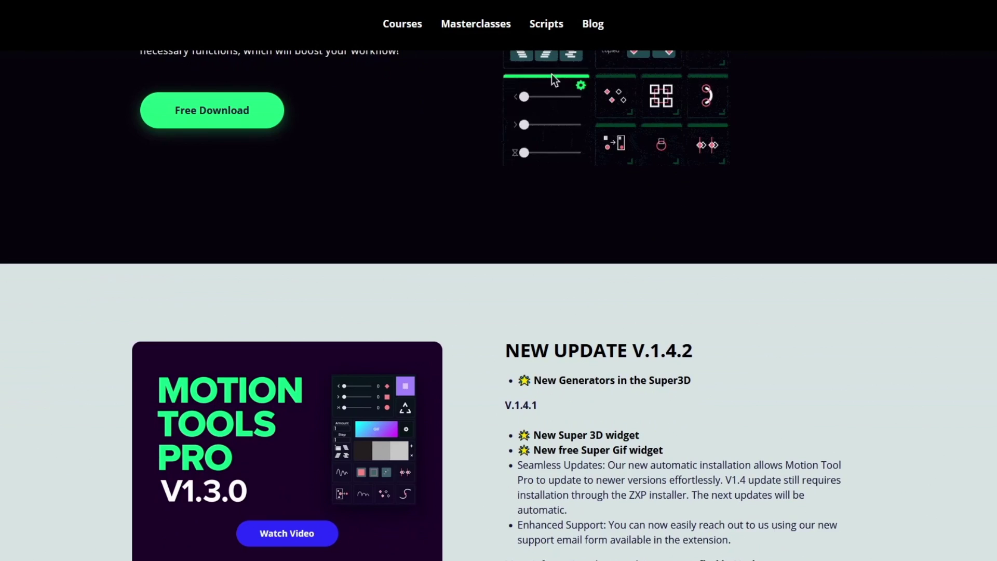
scroll(498, 312, down, 4)
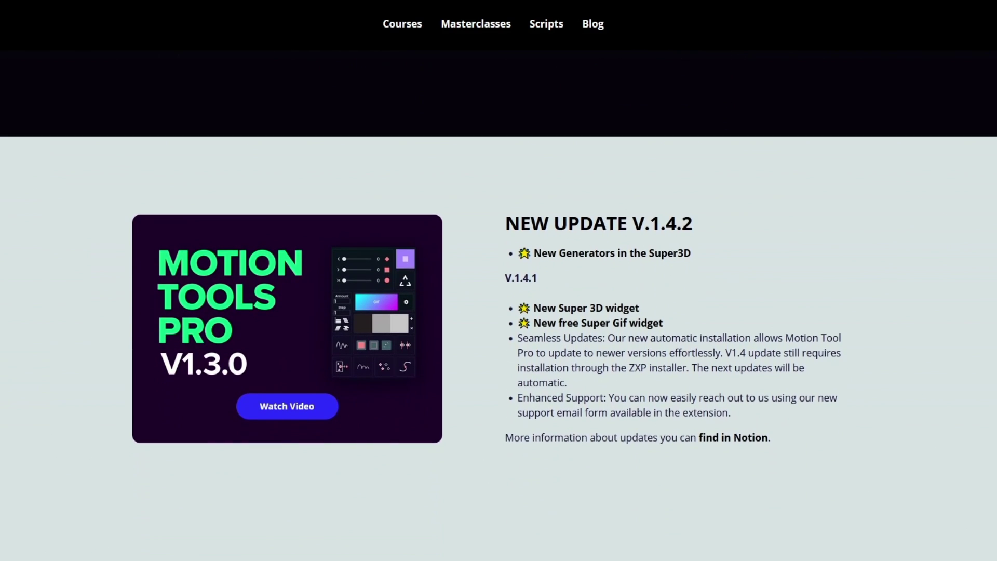
scroll(498, 311, down, 4)
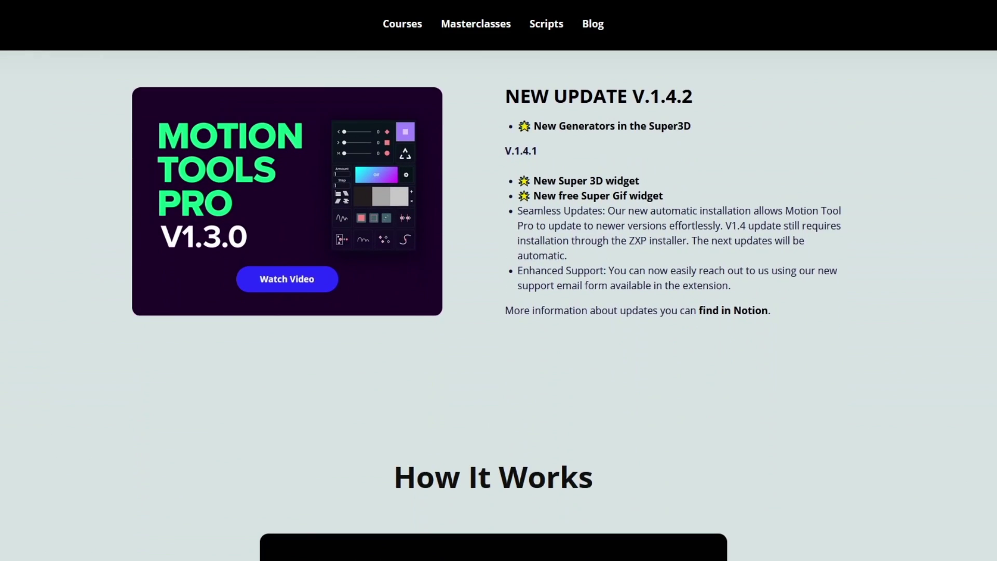
scroll(498, 311, down, 1)
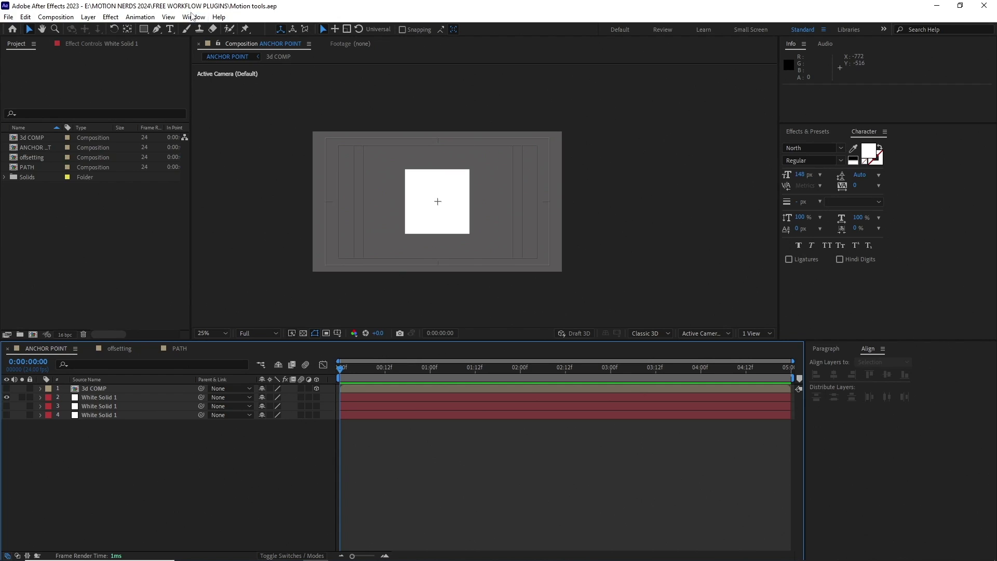
- Open Motion Tools Panel 4 from Window > Extensions and move the floating panel left
click(192, 16)
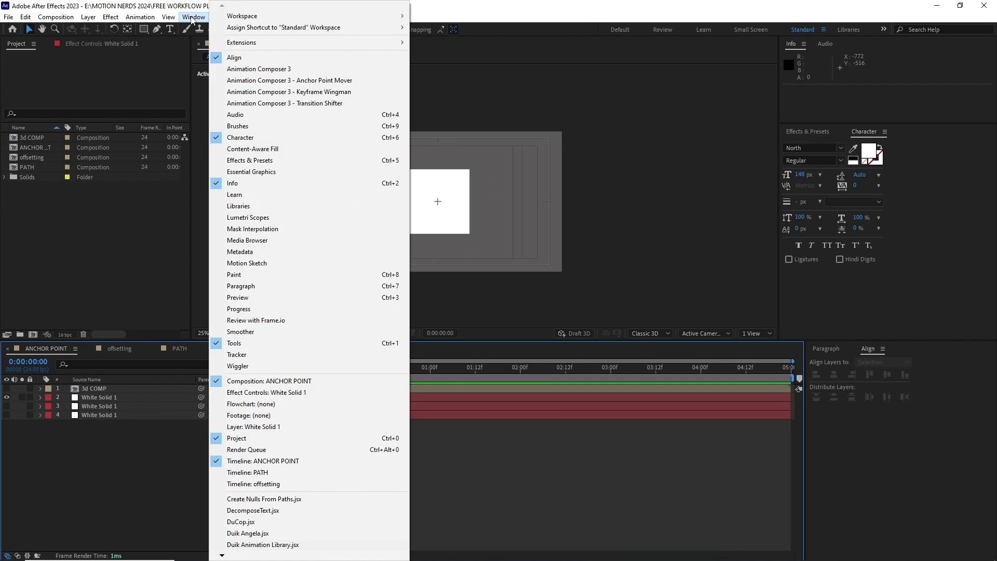
mouse_move(319, 48)
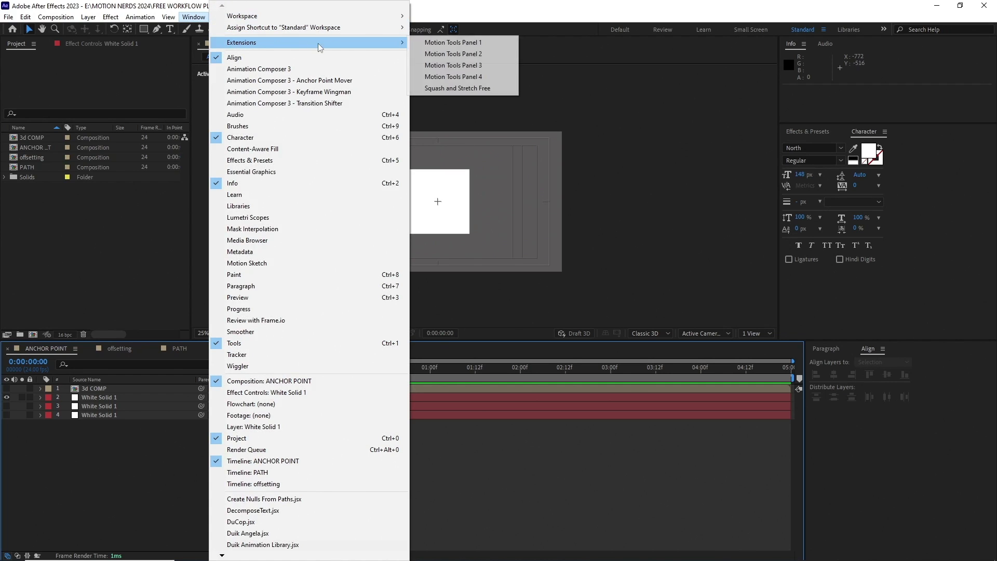
click(456, 76)
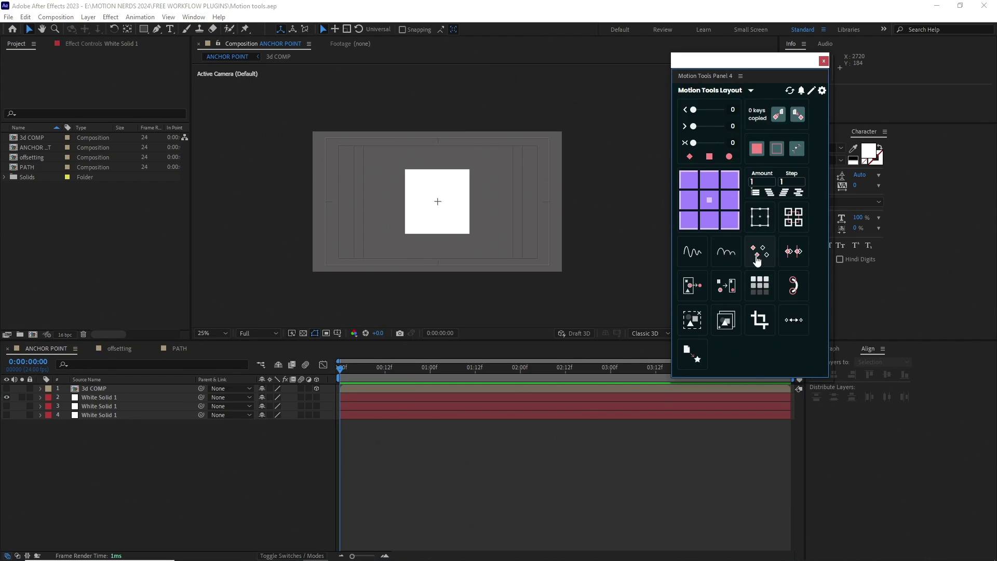
drag(733, 62, 663, 63)
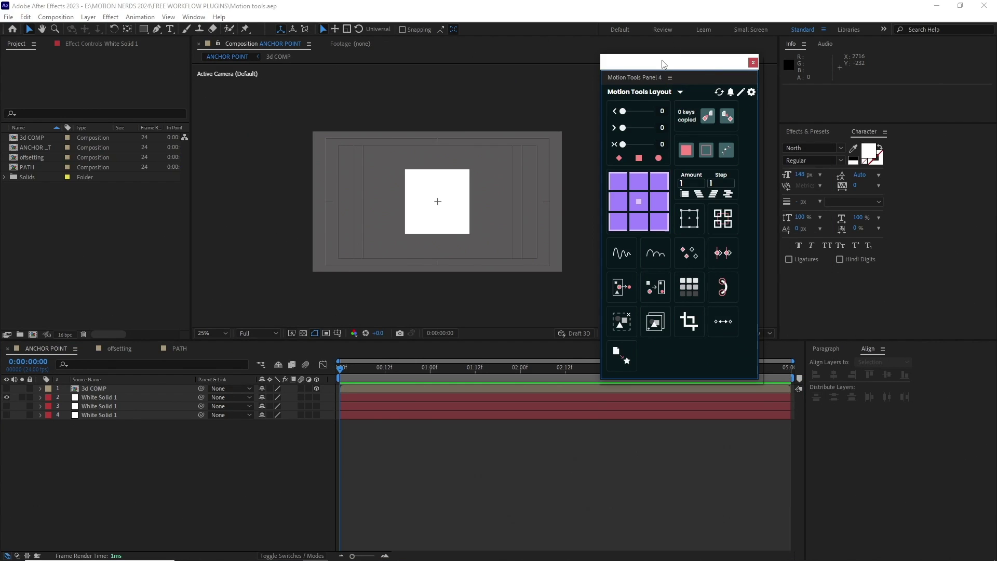
- Use the anchor grid to move the White Solid and 3D PRECOMP anchor points to their top edges
click(86, 398)
scroll(399, 225, up, 1)
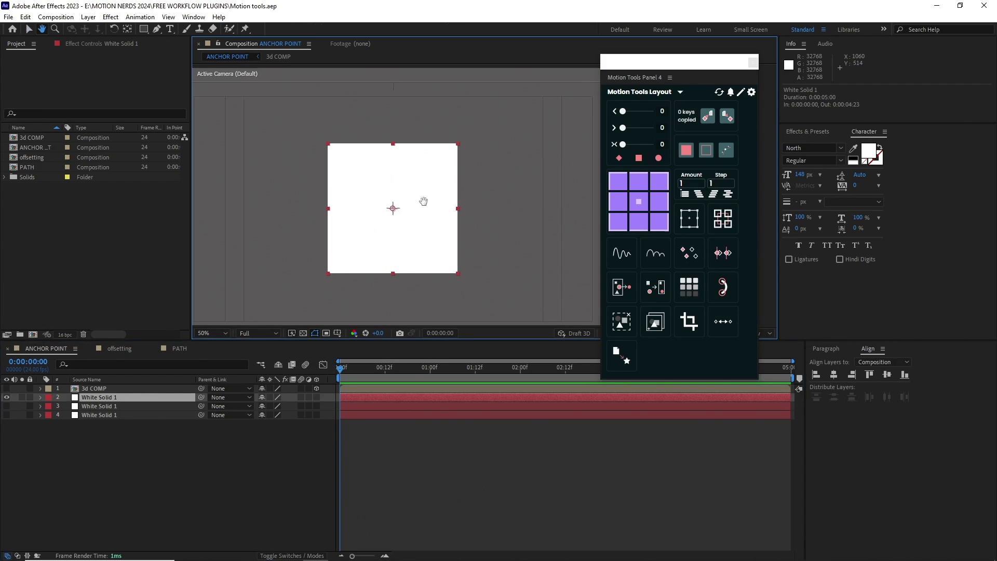
drag(422, 201, 440, 198)
click(622, 202)
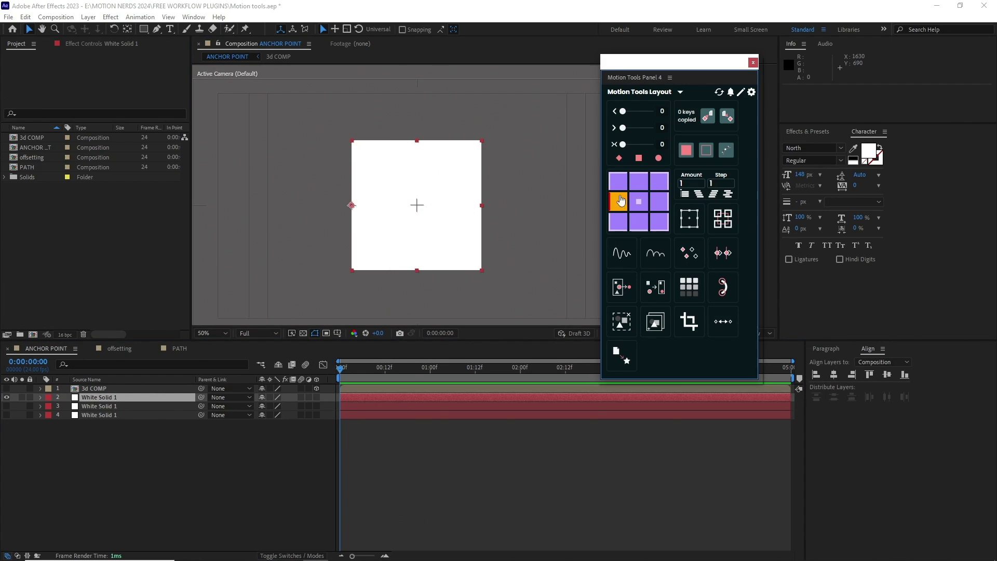
click(617, 182)
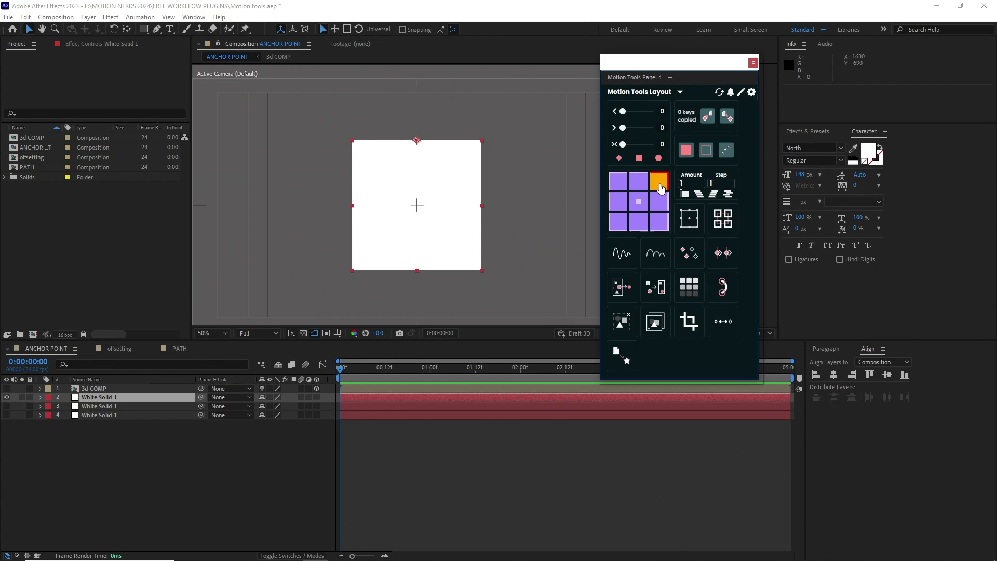
click(618, 183)
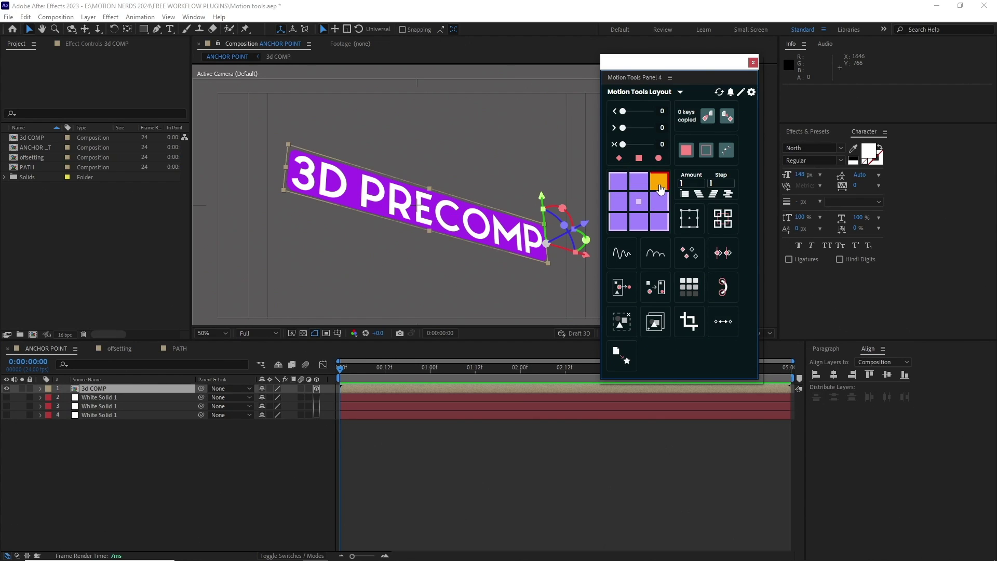
click(659, 184)
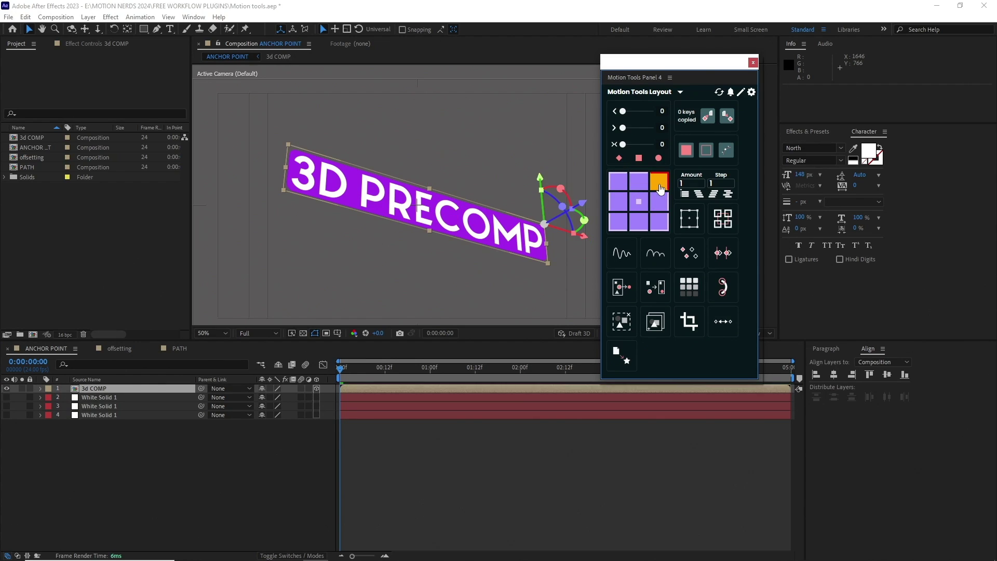
click(626, 186)
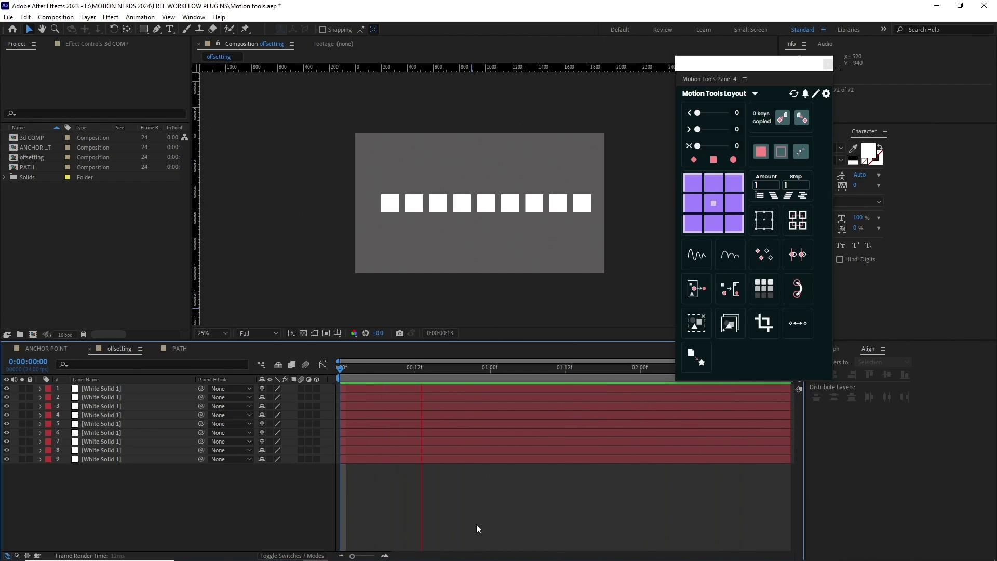
- Stop the preview and make layer 2 start at frame 3
key(space)
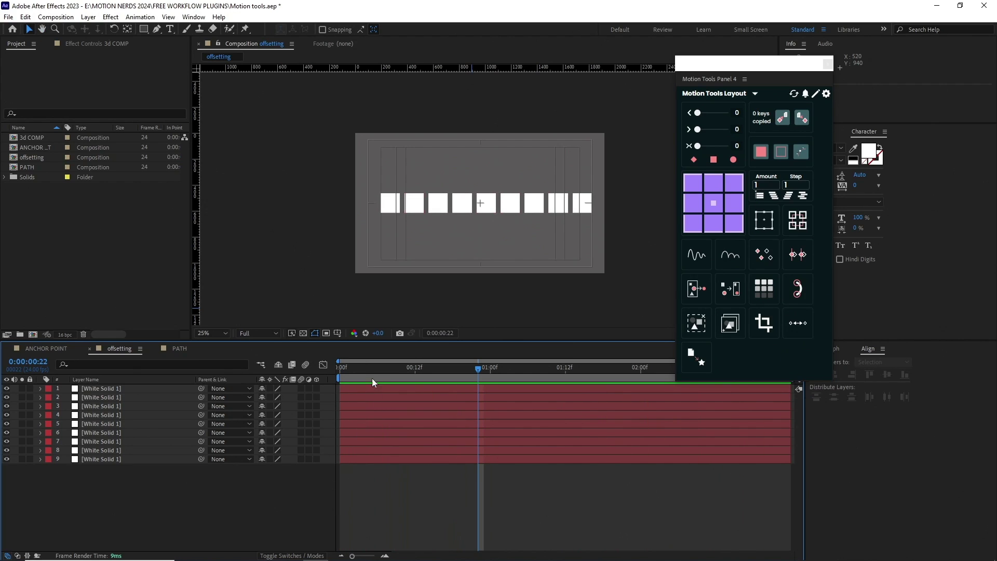
click(358, 370)
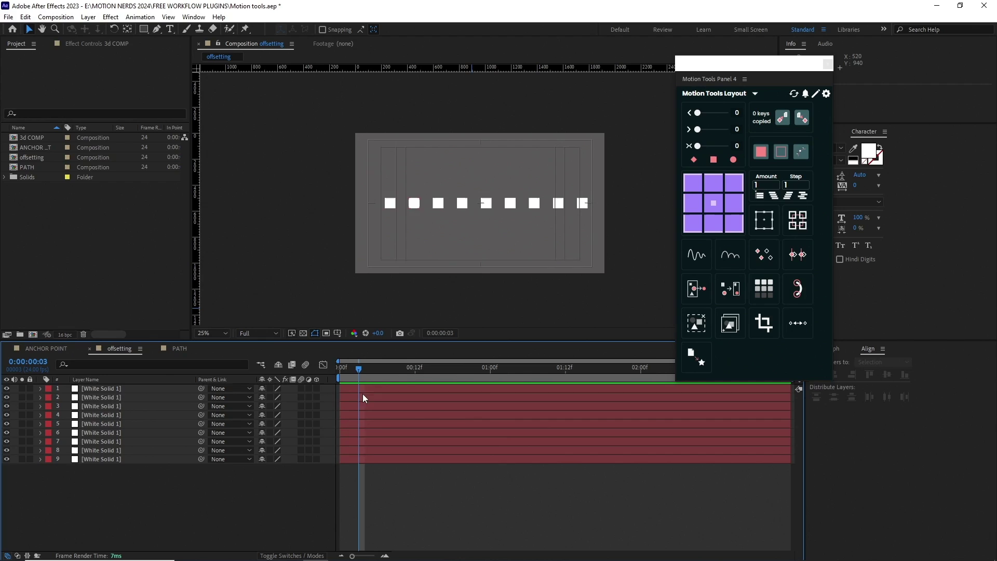
drag(362, 394, 449, 419)
key(Page_Down)
key(Page_Down)
key(Page_Down)
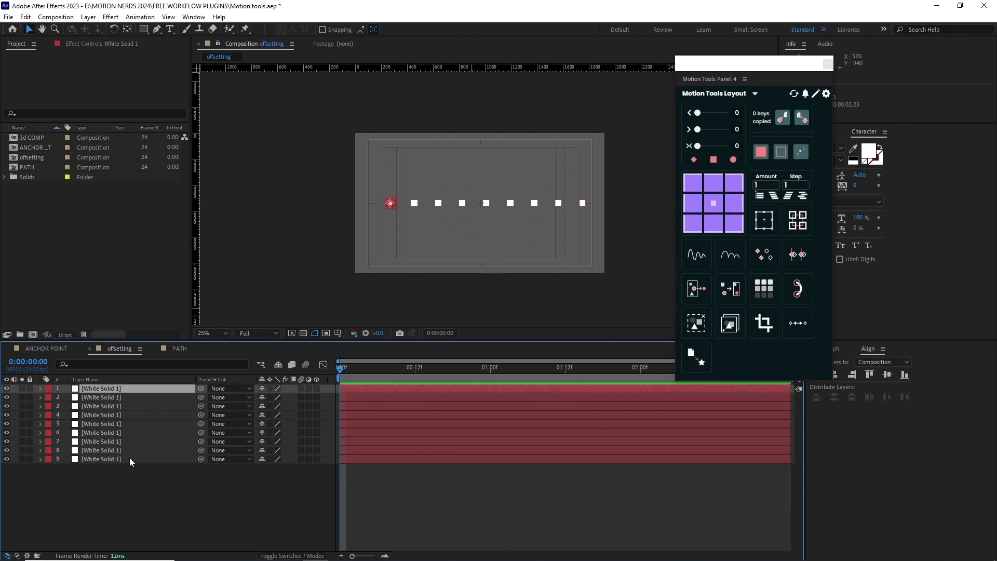
- Stagger the nine solids two frames apart, reverse the order, then randomize and reshuffle their start times
shift+click(129, 459)
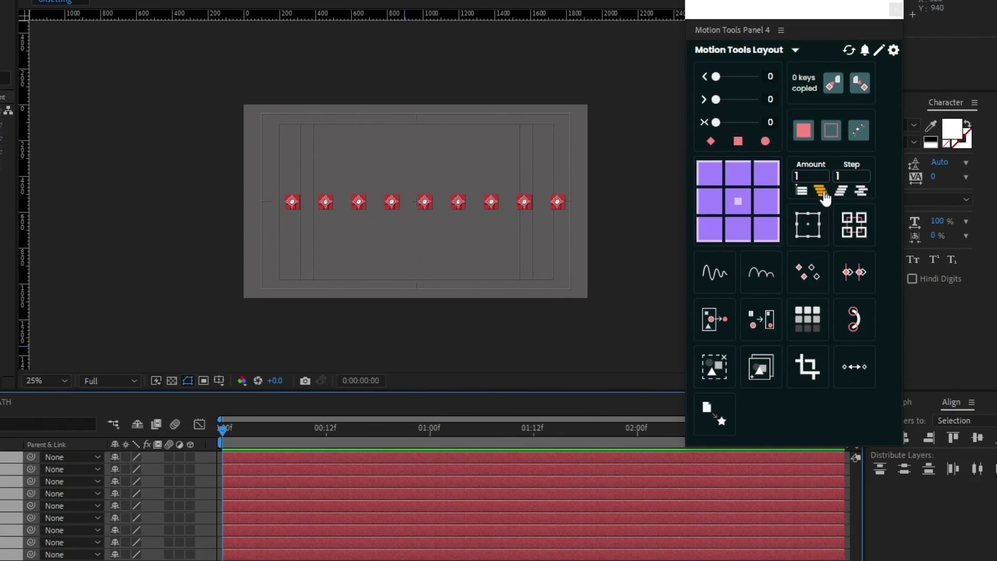
click(825, 193)
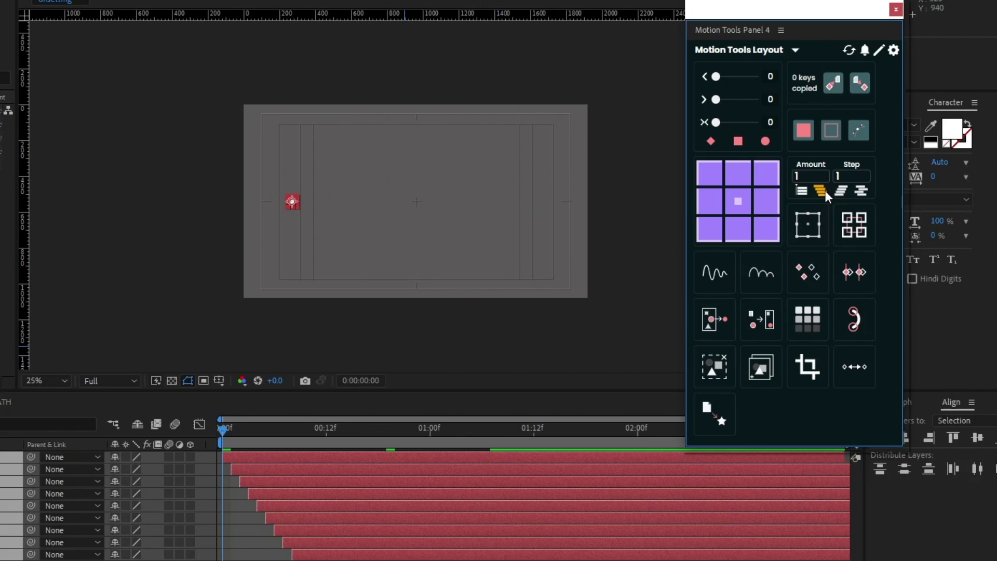
click(825, 193)
click(846, 191)
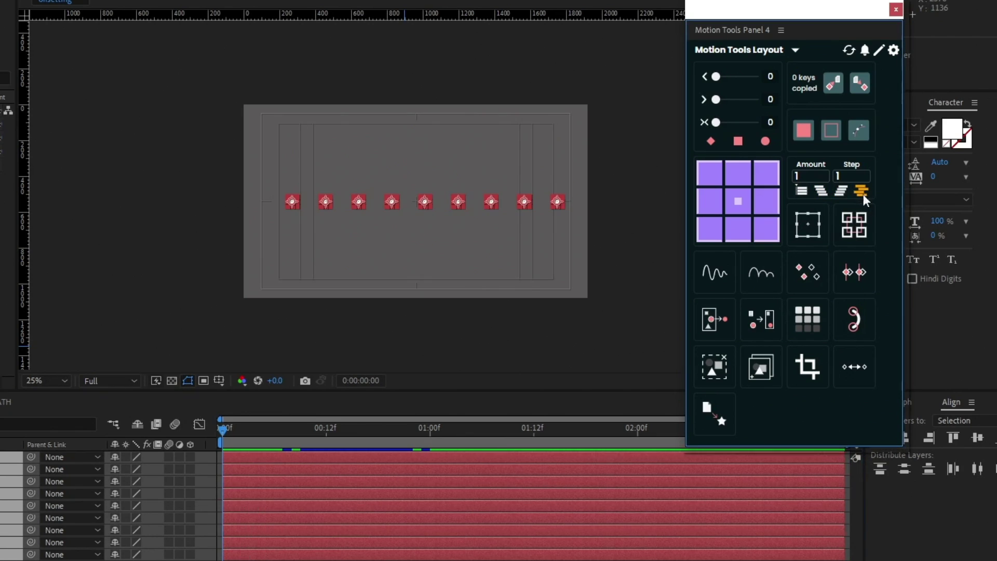
click(864, 200)
click(864, 199)
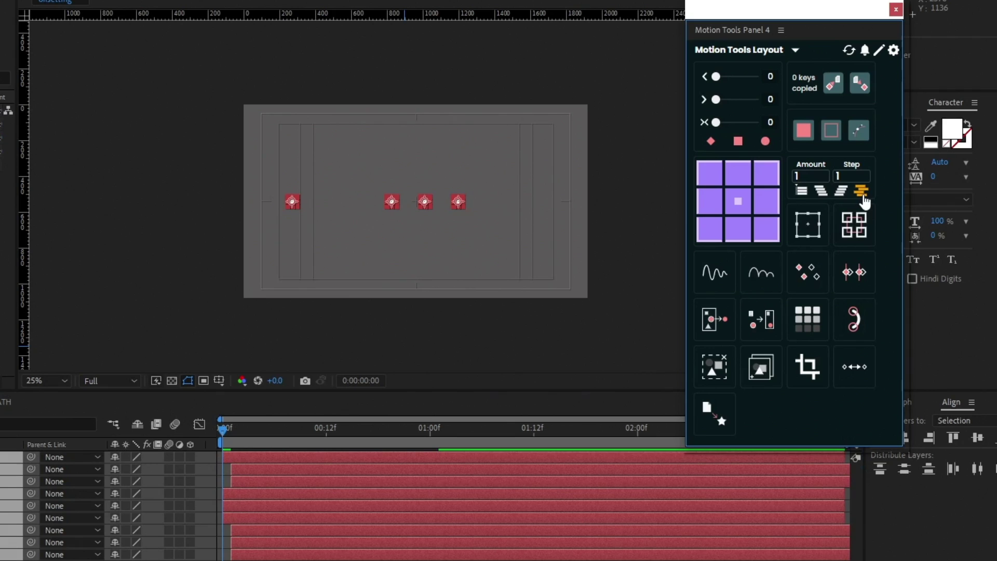
click(864, 199)
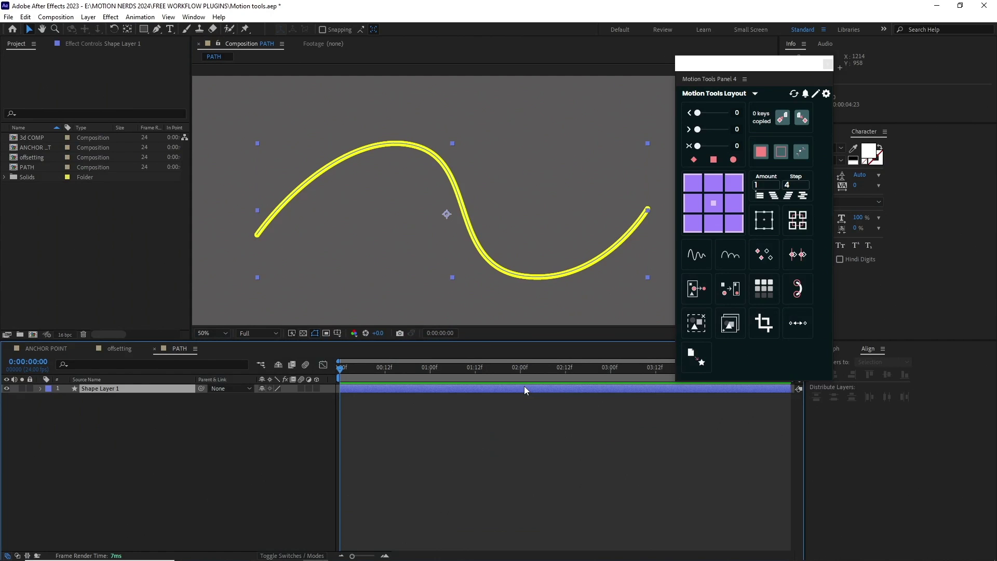
- Create nulls driving the yellow curve's Path points with the Create Nulls From Paths script
click(524, 388)
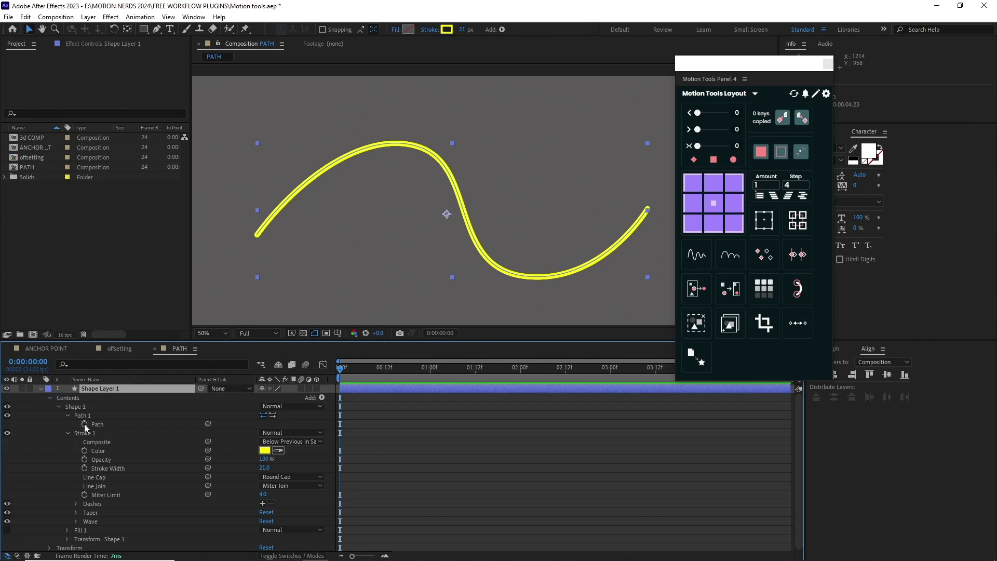
click(97, 424)
click(194, 18)
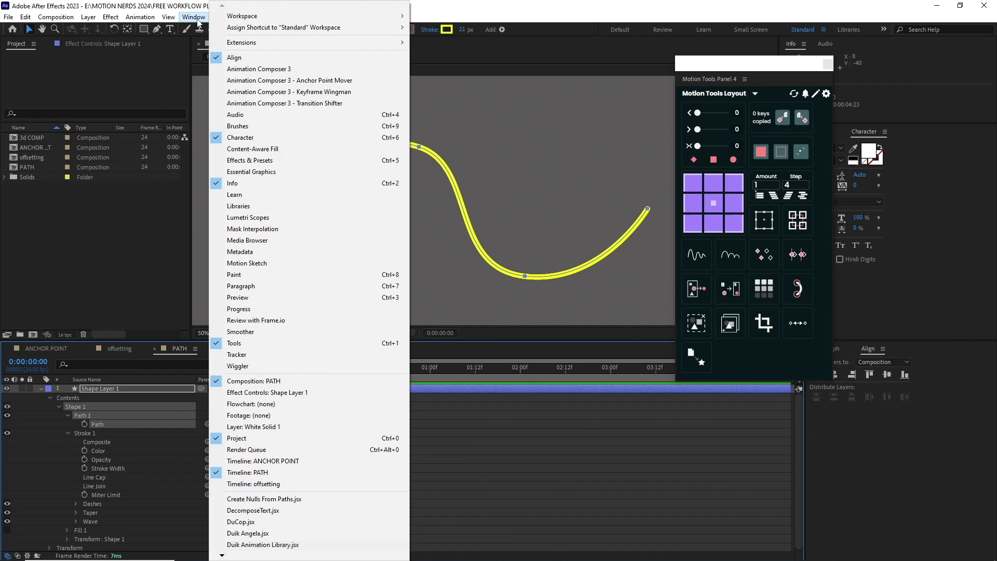
click(297, 499)
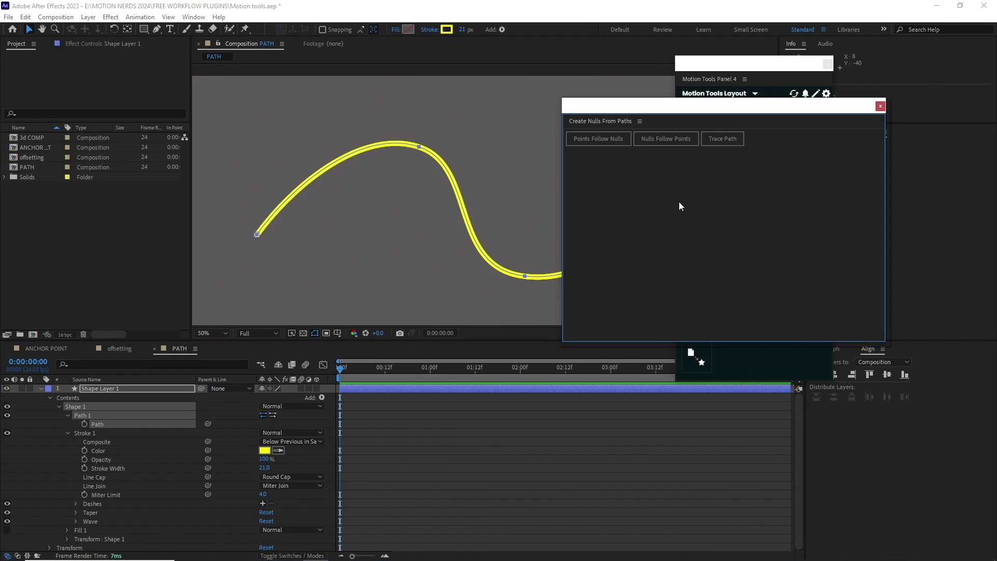
click(608, 138)
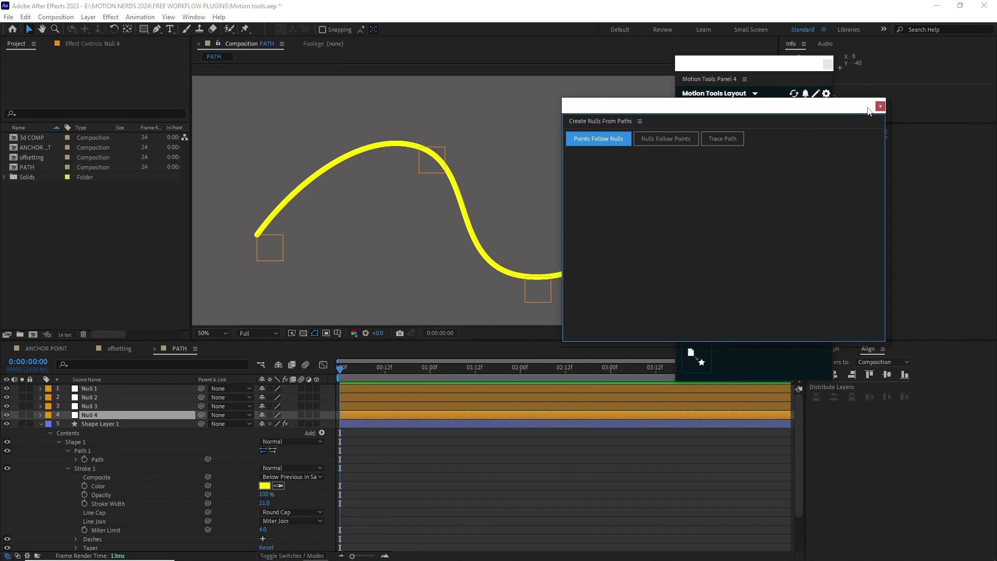
click(880, 106)
key(ctrl+z)
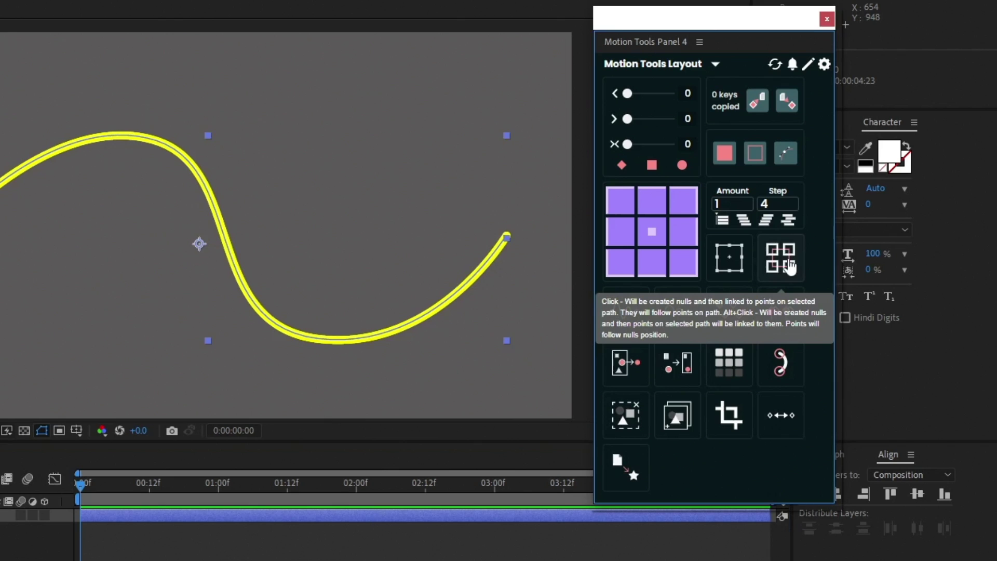
click(788, 265)
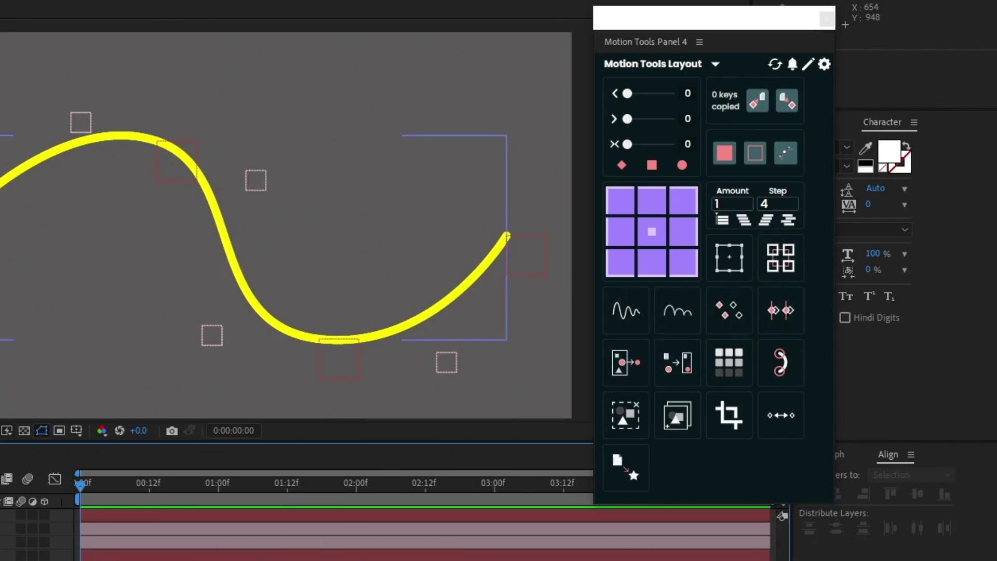
- Test the rig by dragging the start null, Null 5 and Null 6 to reshape the curve
click(101, 389)
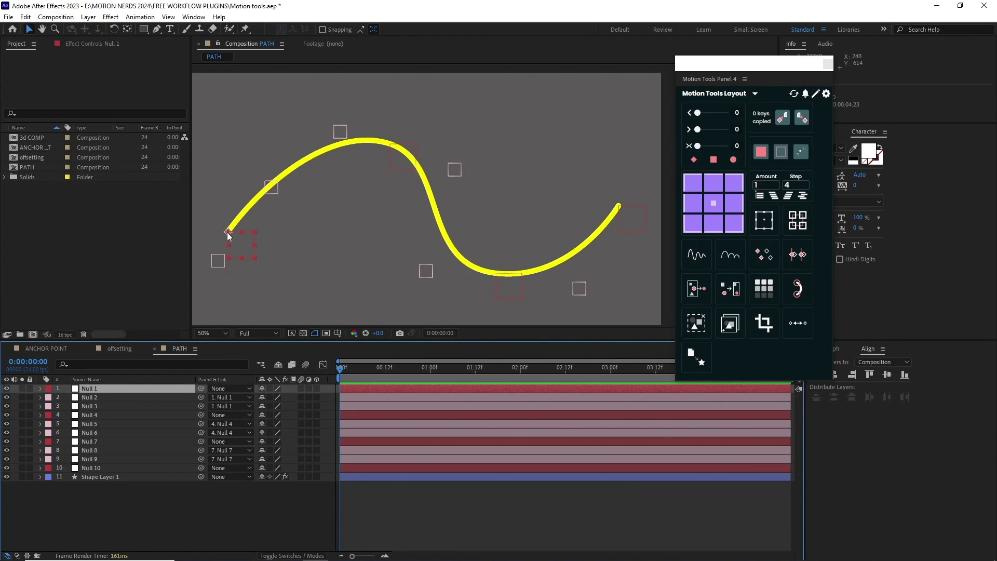
drag(228, 232, 303, 249)
key(ctrl+z)
drag(337, 130, 278, 117)
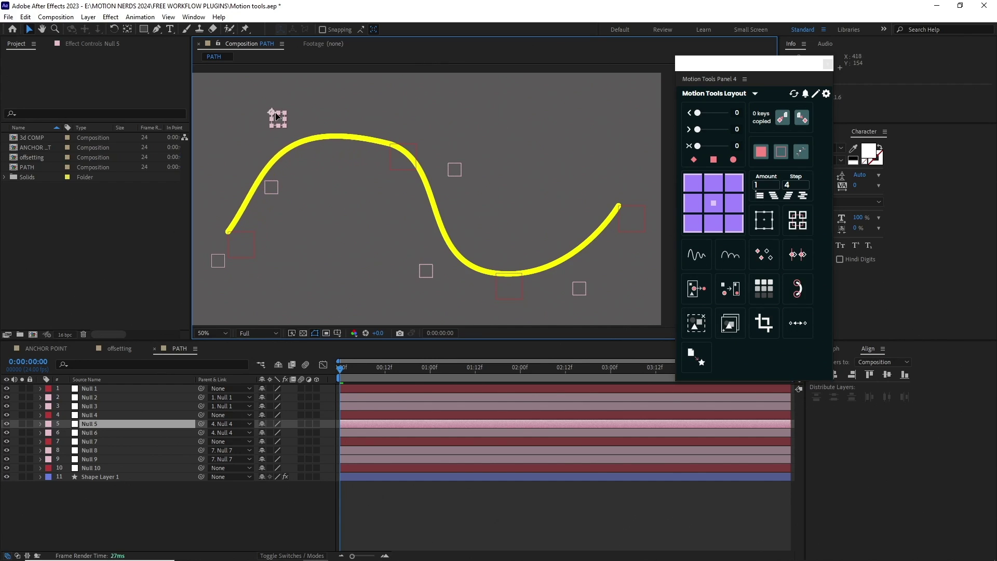
click(99, 432)
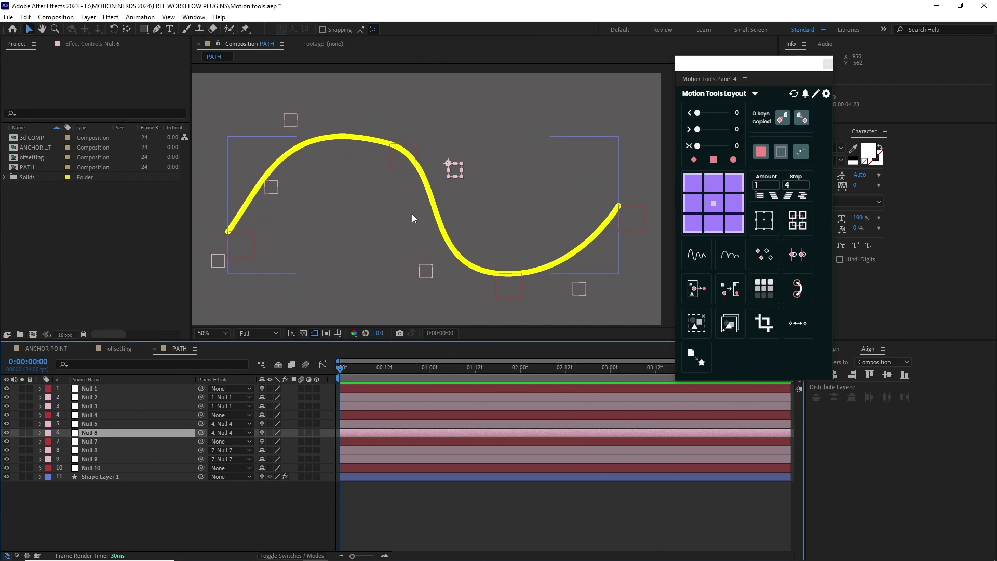
drag(449, 163, 479, 139)
- Delete the pink tangent child nulls, keeping Null 1, 4, 7 and 10
key(ctrl+z)
key(ctrl+z)
ctrl+click(104, 397)
ctrl+click(104, 406)
ctrl+click(109, 459)
ctrl+click(128, 450)
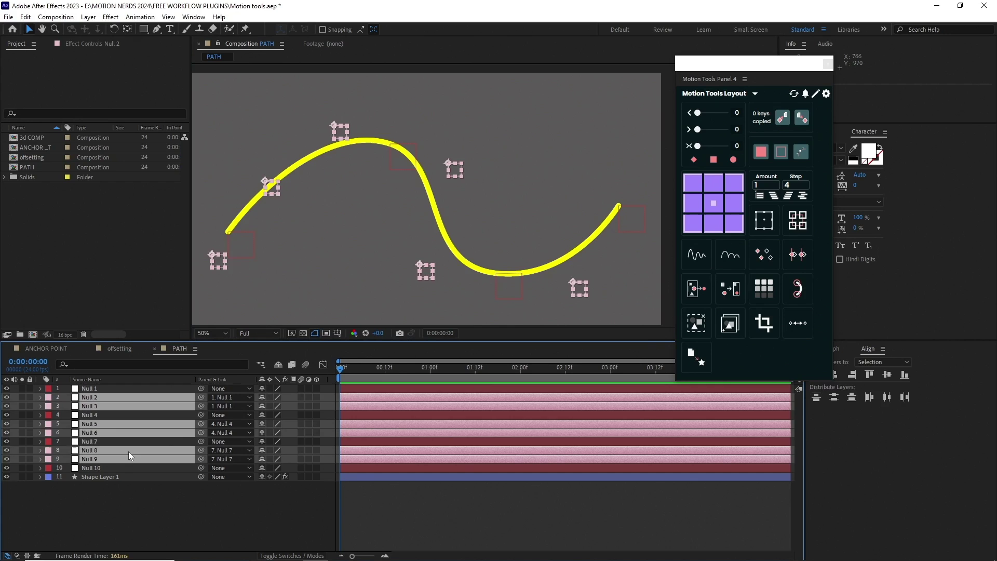
key(Delete)
- Move Null 4 slightly right to push the curve's upper bend
click(104, 398)
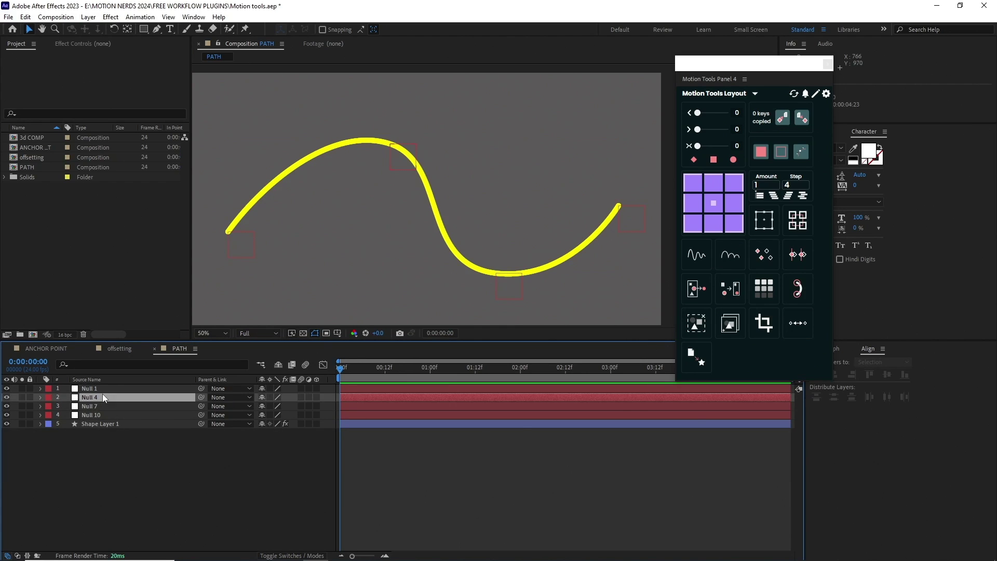
drag(395, 145, 421, 142)
click(103, 388)
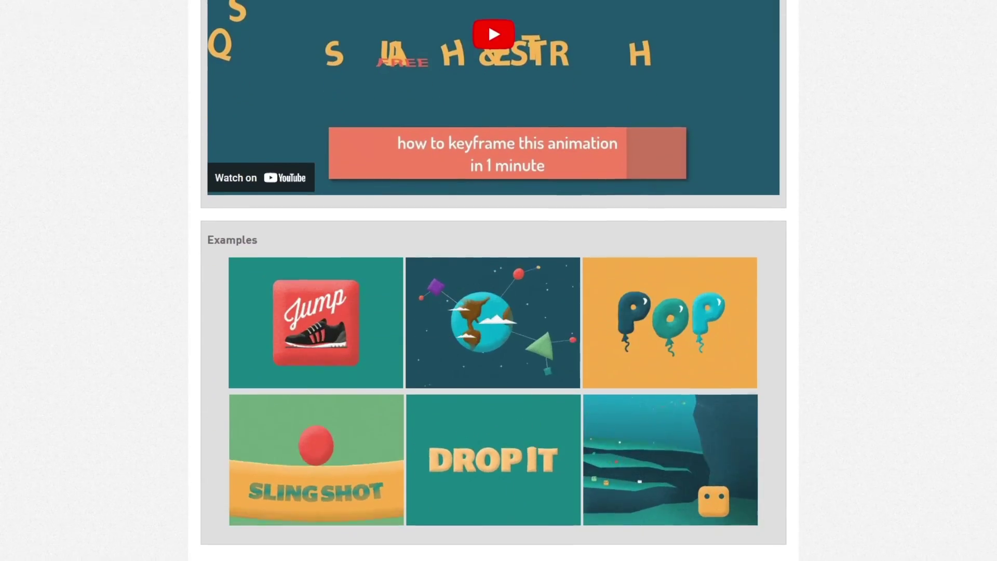
scroll(493, 280, down, 1)
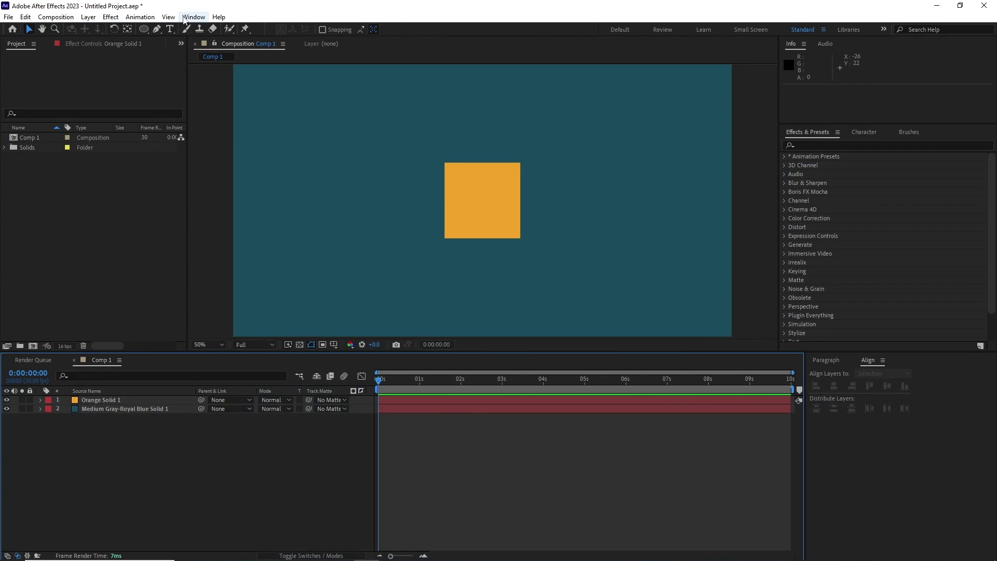
- Open the Squash and Stretch Free panel, move it right, and choose the Shake Transition behaviour
click(193, 17)
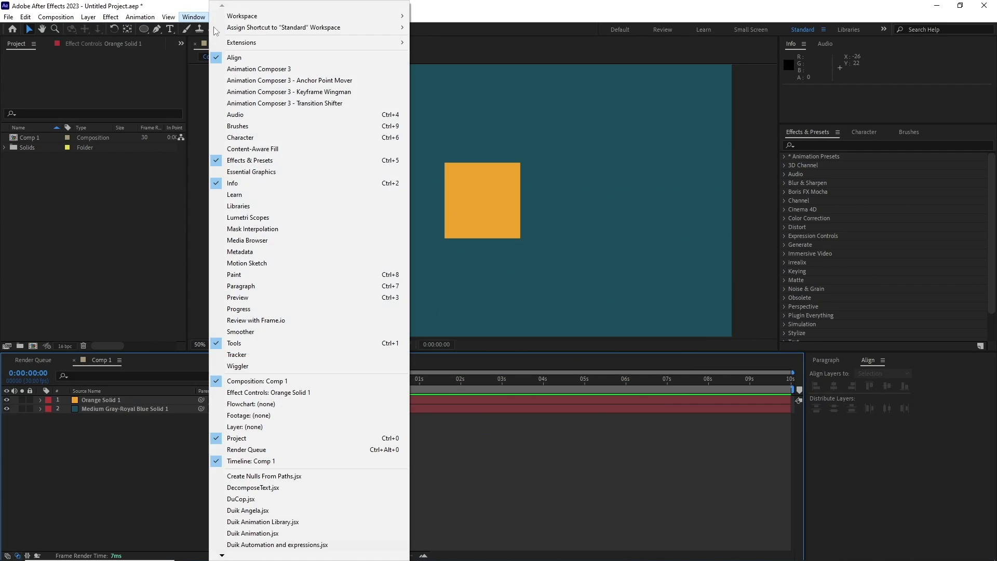
mouse_move(287, 46)
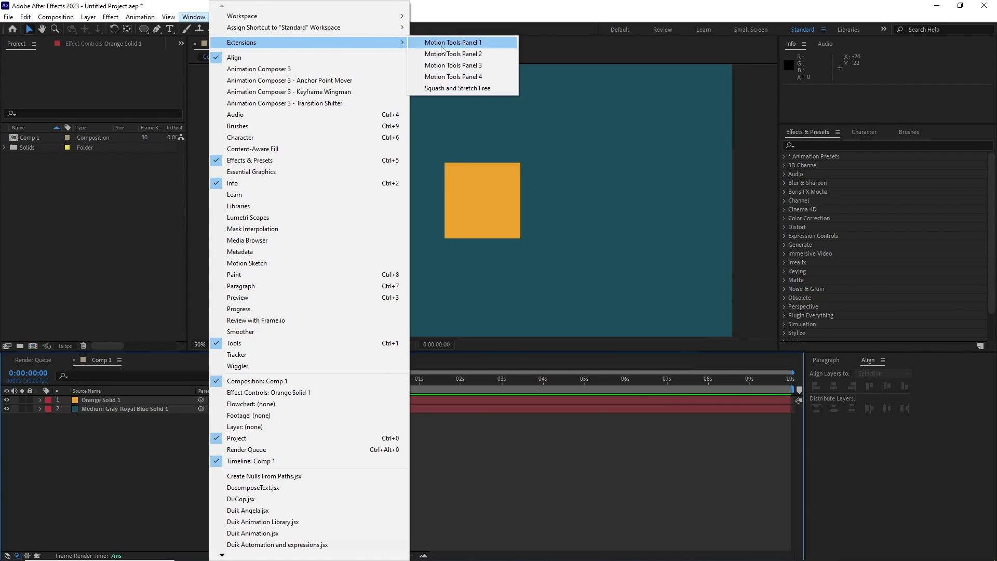
click(469, 88)
drag(485, 117, 799, 79)
click(792, 215)
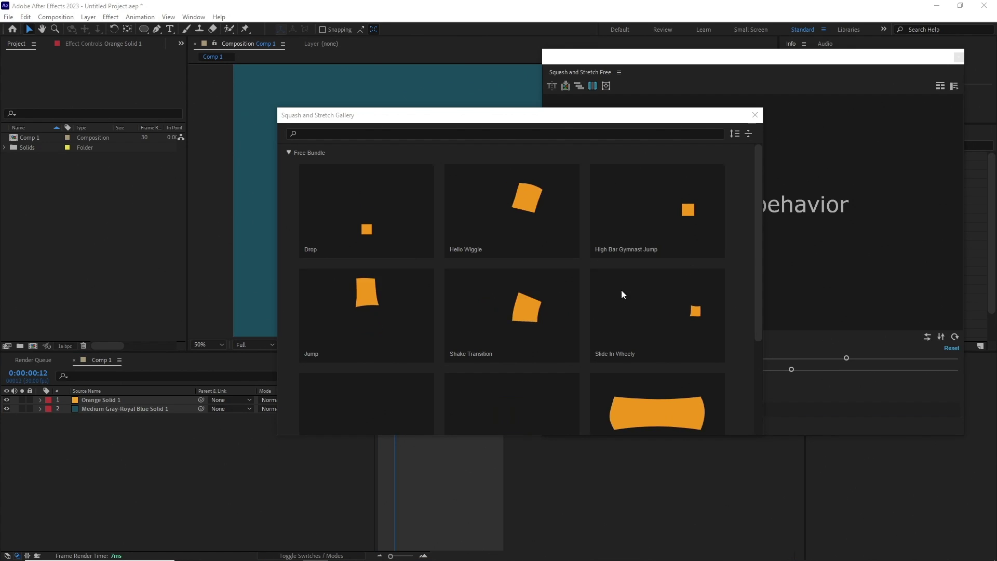
click(519, 313)
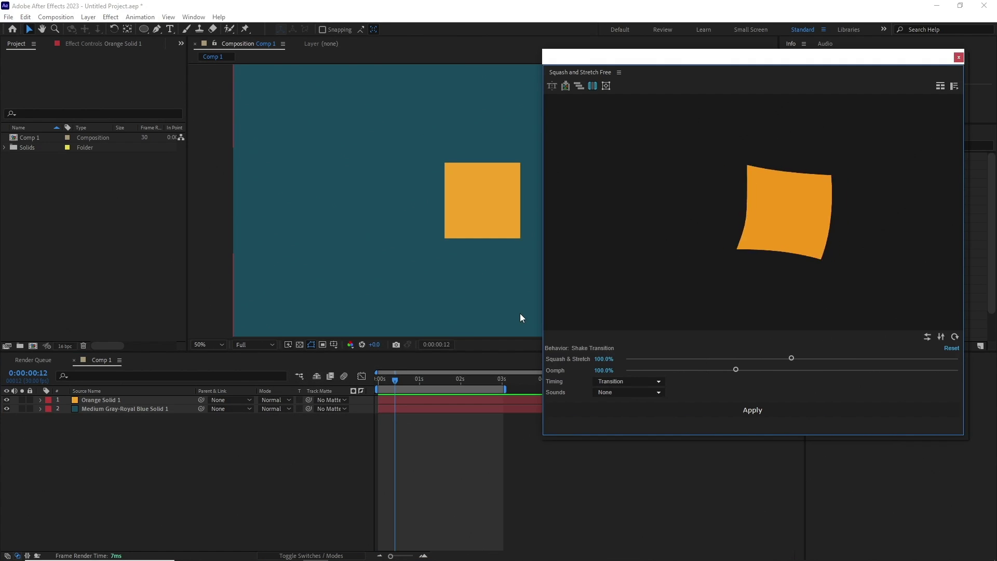
- Apply Shake Transition to Orange Solid 1 at 82% strength with Start of Behavior timing, then preview
click(149, 400)
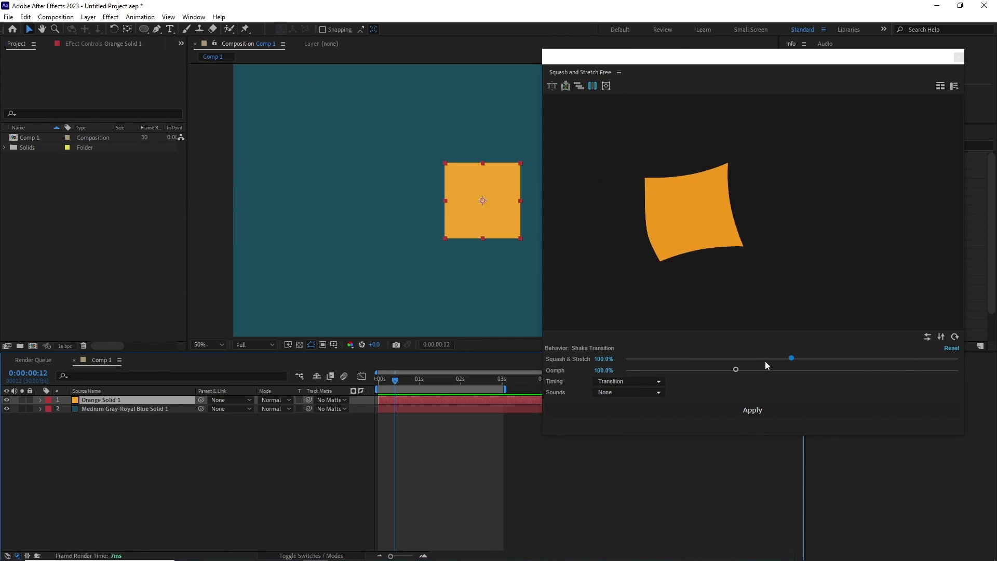
drag(790, 359, 761, 359)
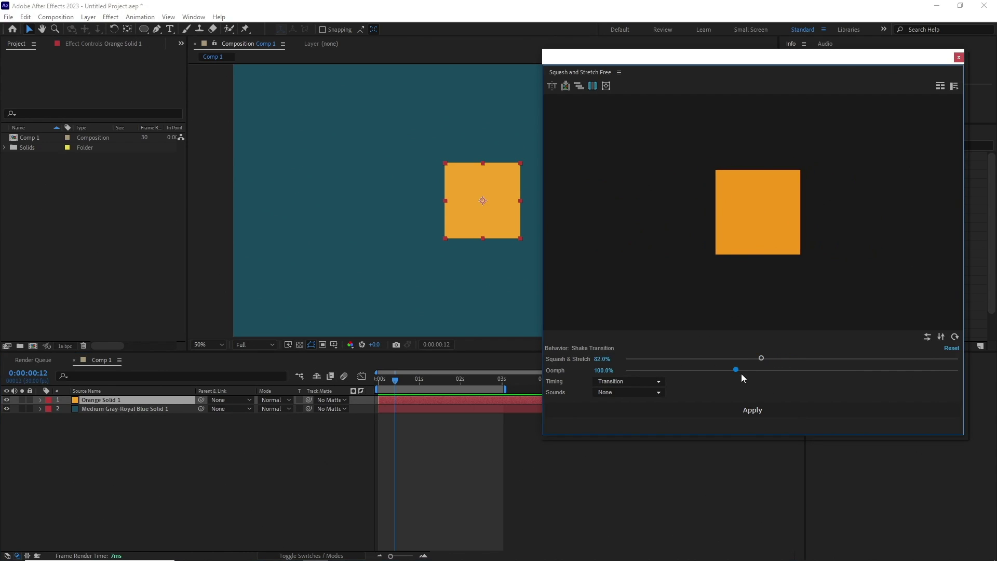
click(651, 382)
click(644, 388)
click(644, 381)
click(641, 397)
click(648, 382)
click(642, 390)
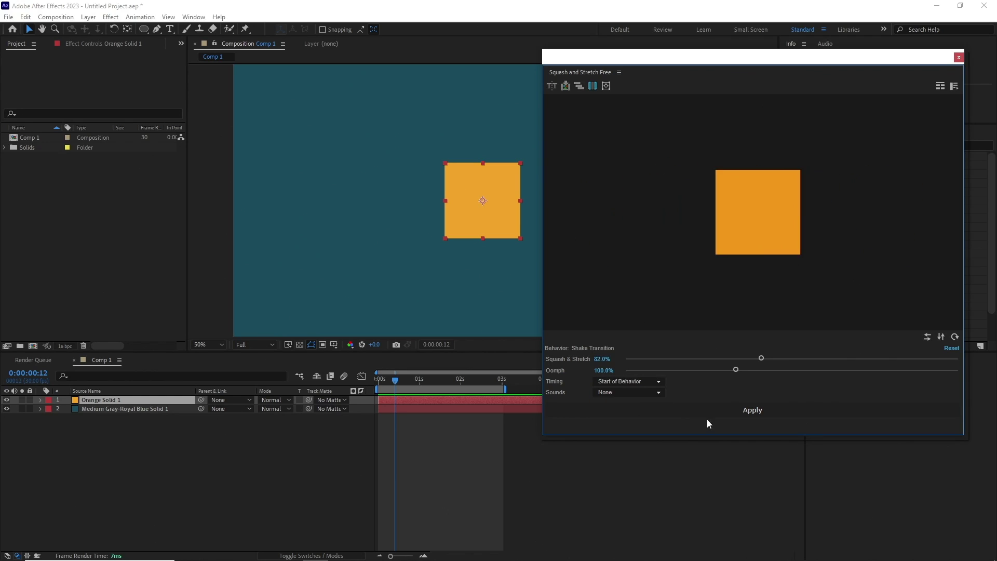
click(751, 410)
key(space)
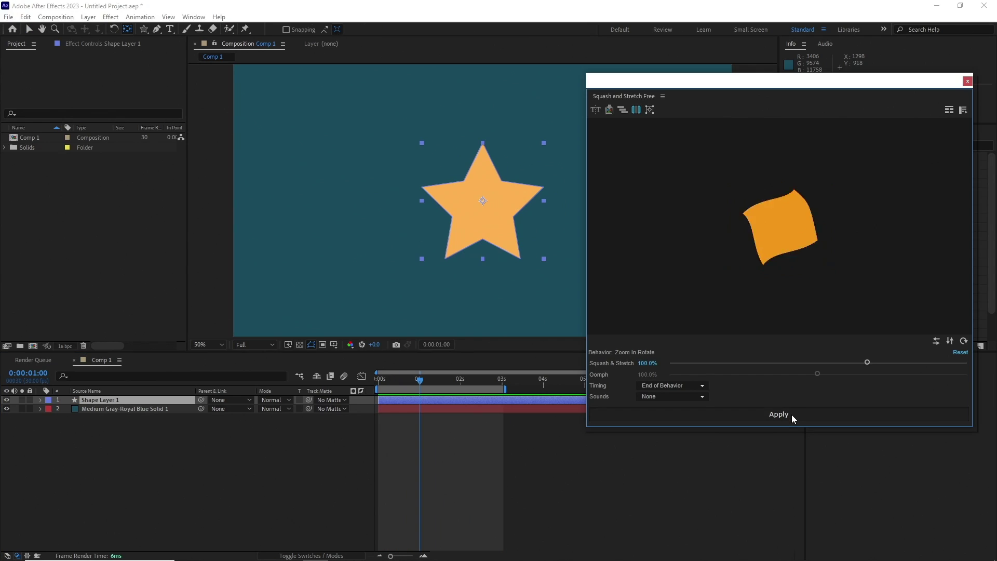
- Apply the behaviour to the precomposed star layer and shift its Bezier Warp keyframes slightly later
click(792, 415)
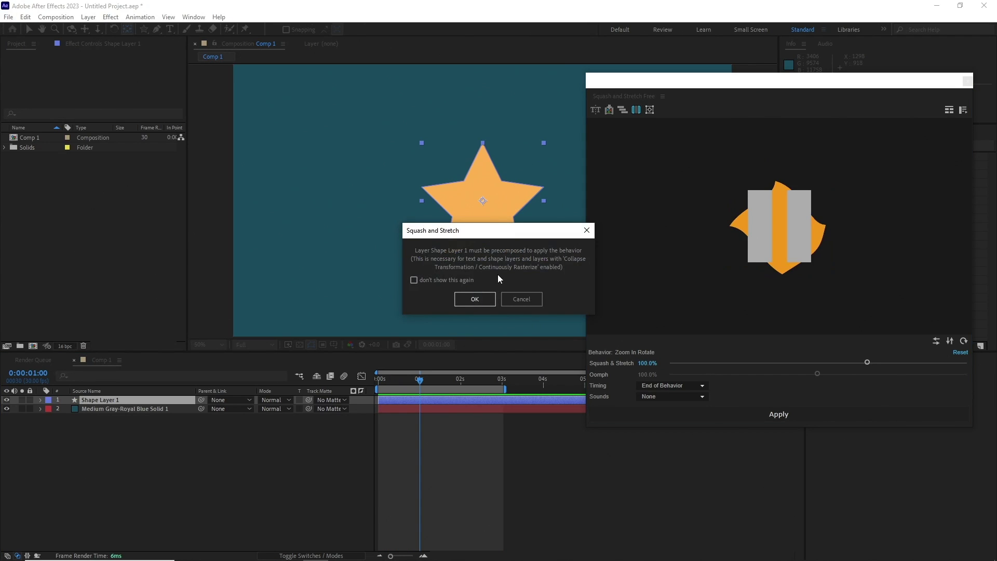
click(476, 298)
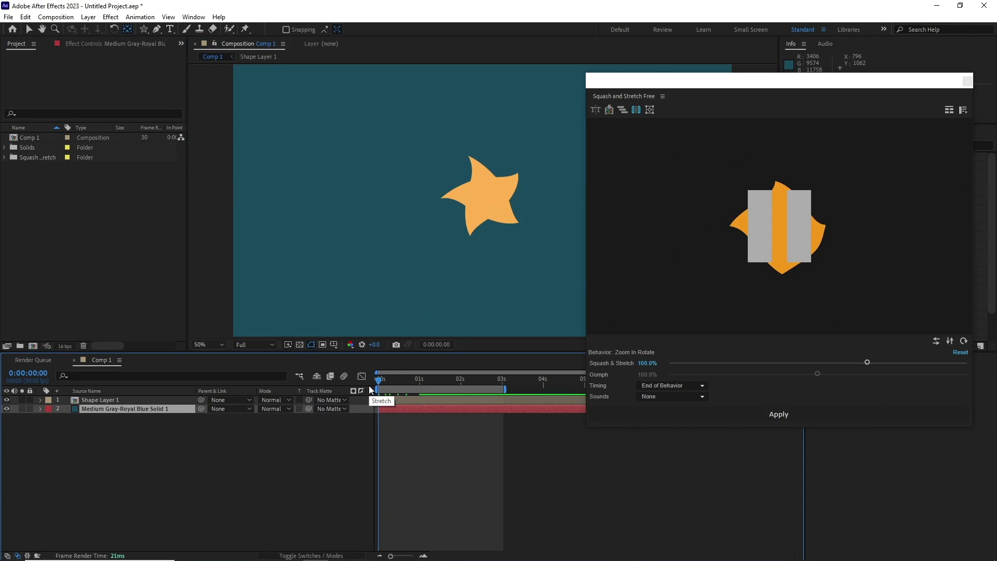
key(space)
drag(446, 429, 445, 429)
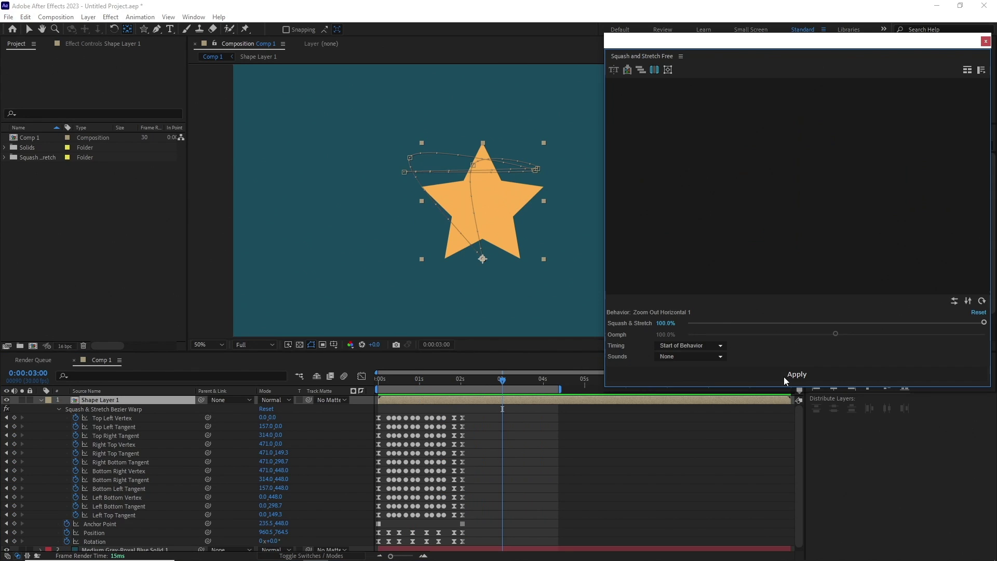
- Apply a Zoom Out Horizontal behaviour to the star at the 3-second mark
click(784, 377)
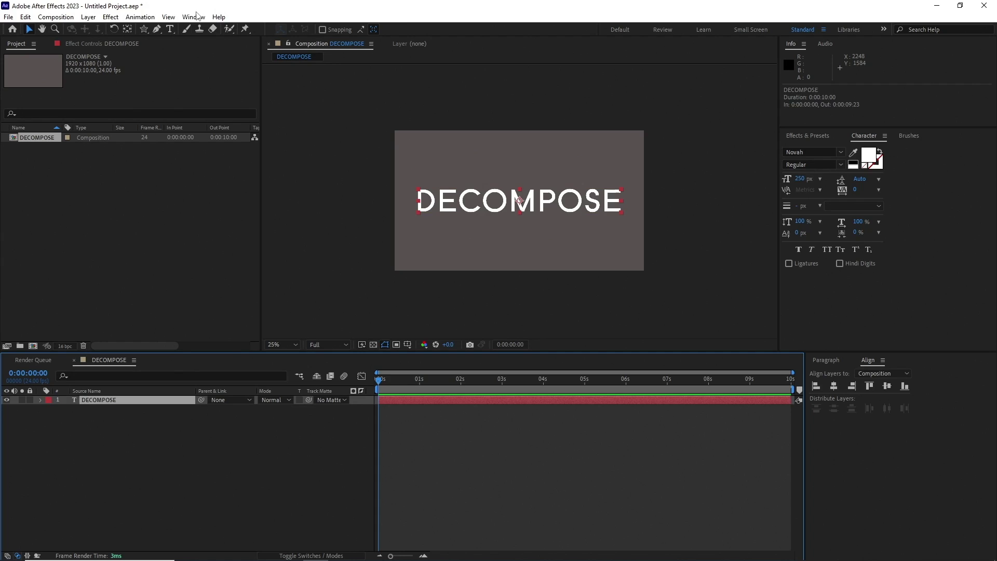
- Run DecomposeText.jsx with Decompose into set to Characters to split DECOMPOSE into letter layers
click(196, 16)
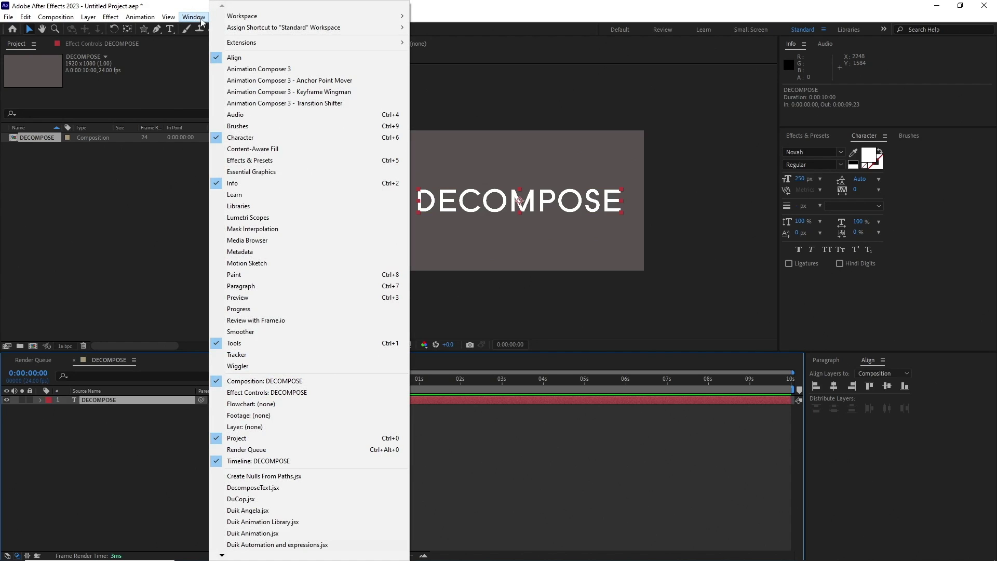
click(260, 489)
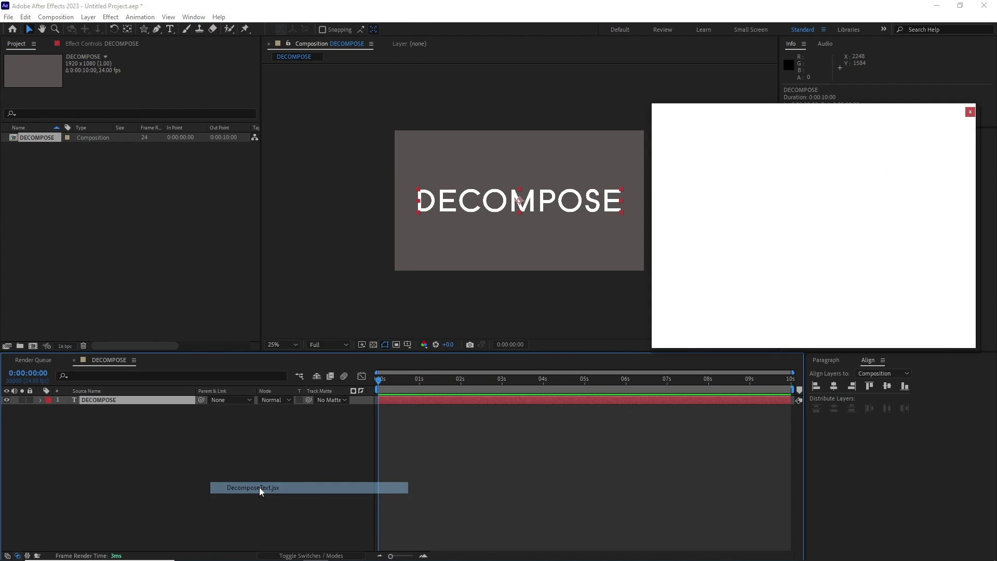
drag(797, 111, 768, 119)
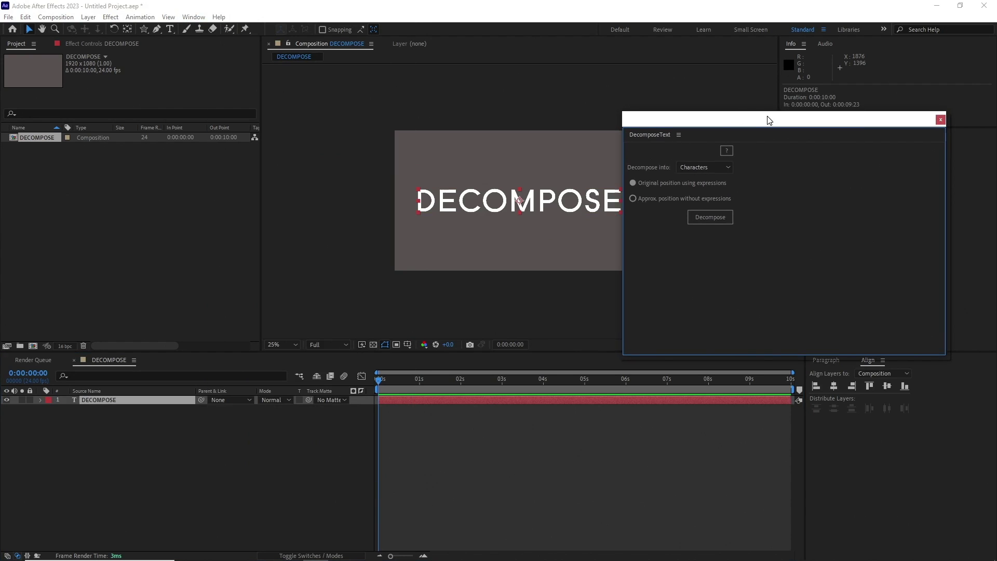
click(723, 167)
click(706, 191)
click(717, 167)
click(706, 179)
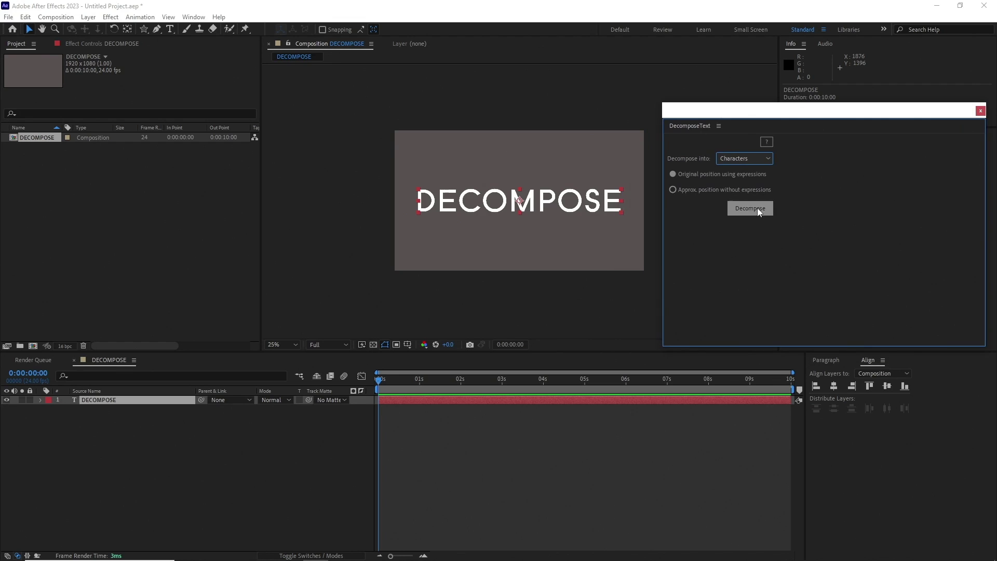
click(750, 208)
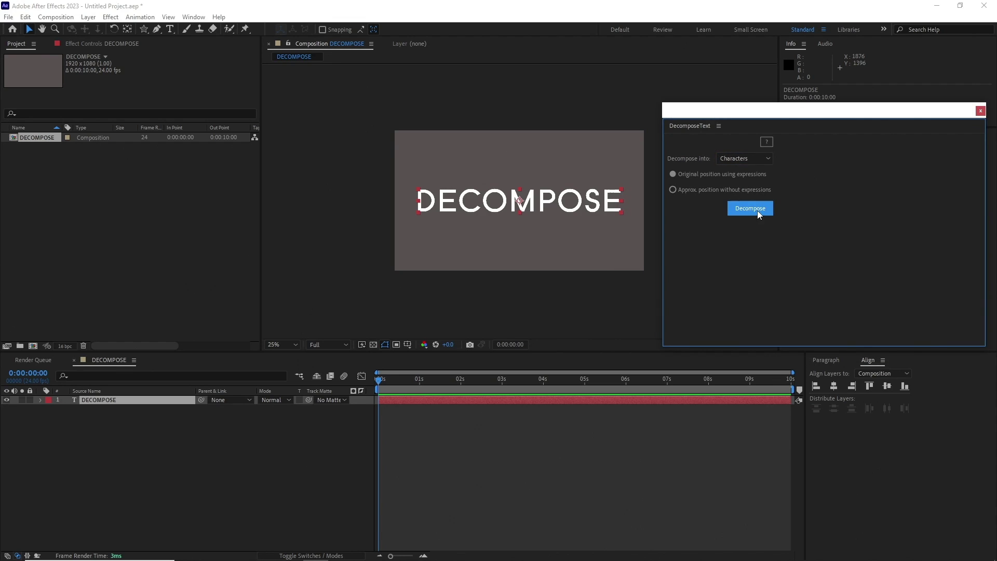
- Toggle solo on each of the nine letter layers, D through the final E
click(22, 400)
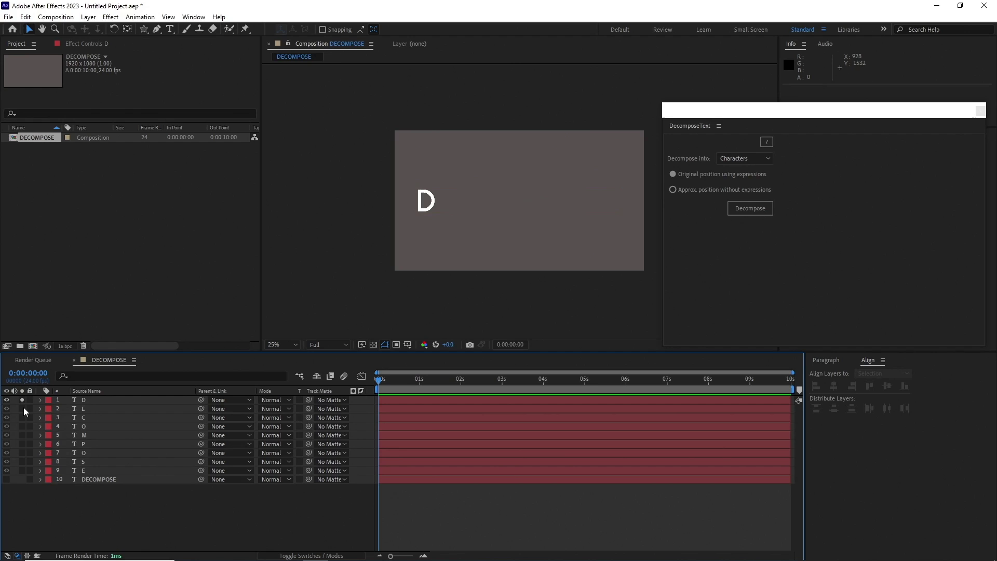
click(22, 409)
click(22, 418)
click(22, 426)
click(22, 435)
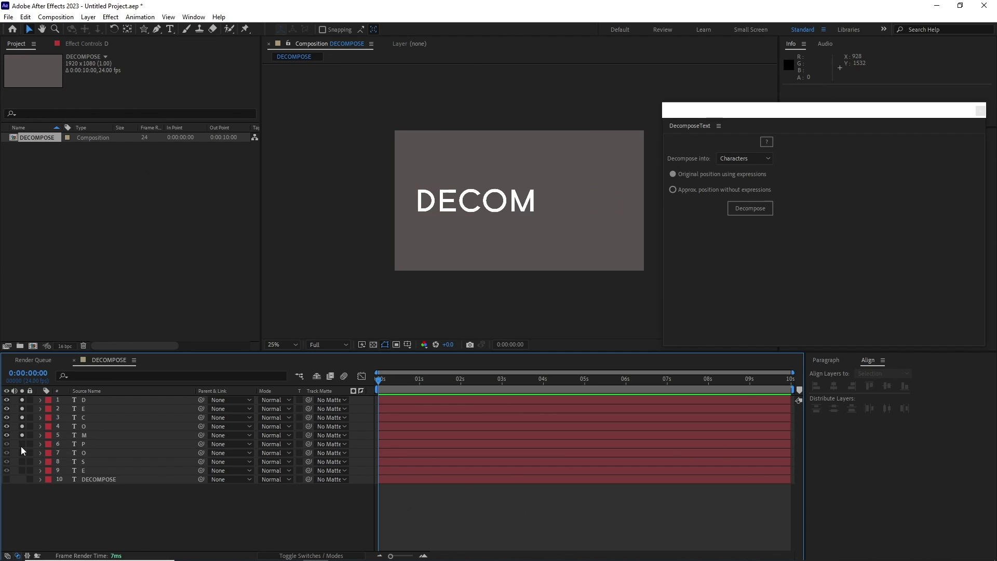
click(22, 444)
click(22, 452)
click(21, 462)
click(22, 471)
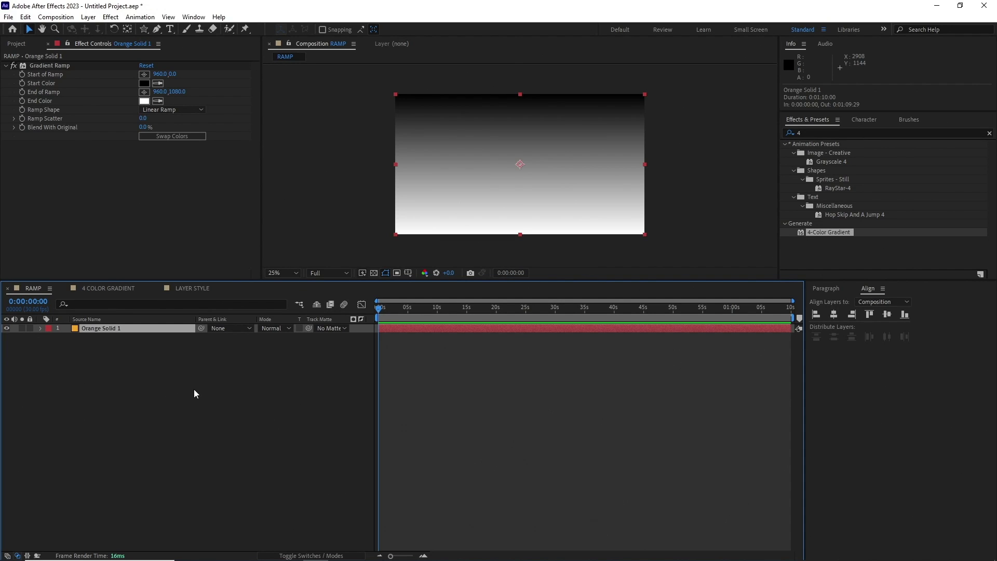
- Reposition the Gradient Ramp and 4-Color Gradient magenta and yellow points, then edit the overlay's colour stop
click(49, 65)
drag(520, 94, 461, 144)
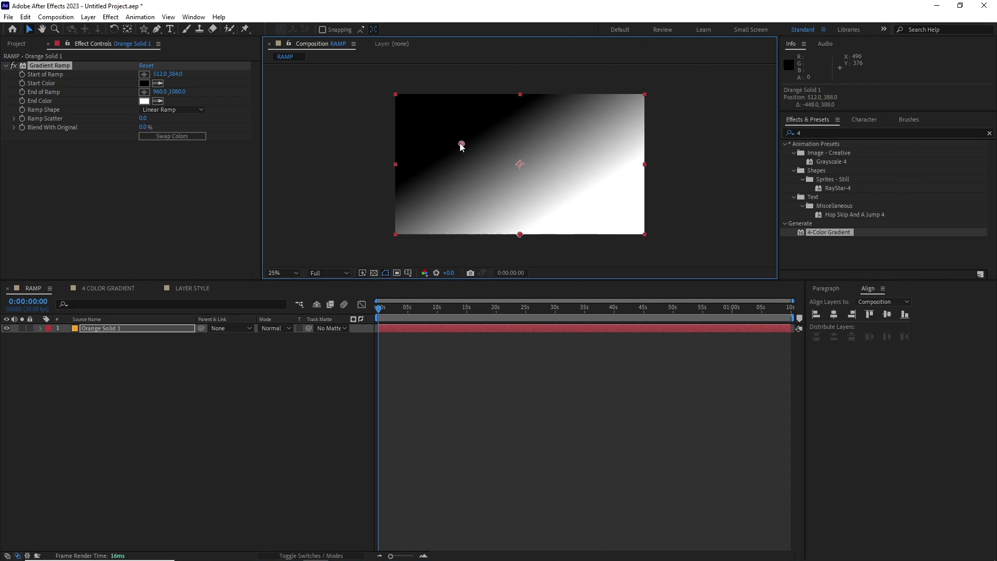
drag(520, 234, 595, 201)
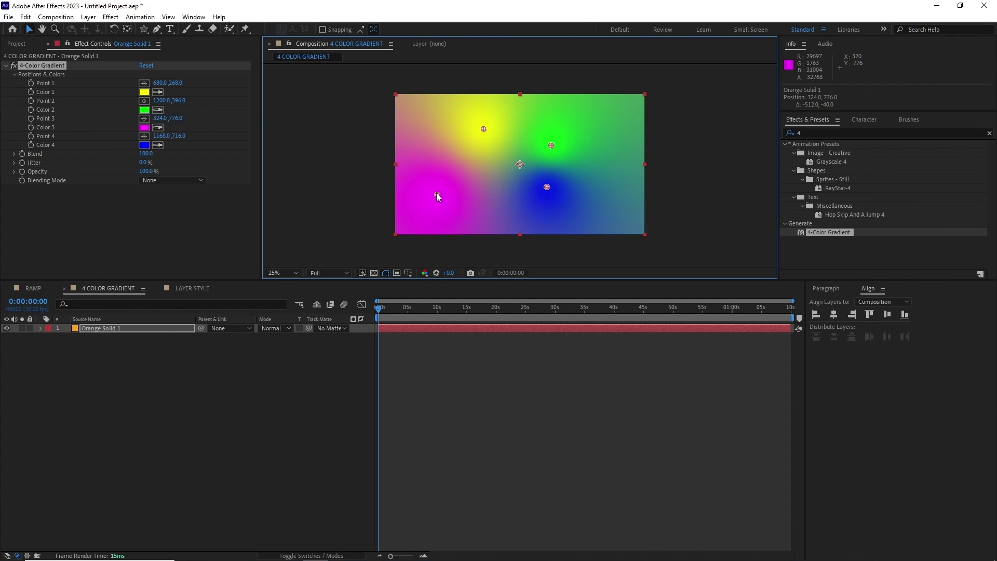
drag(437, 194, 435, 170)
drag(485, 126, 565, 121)
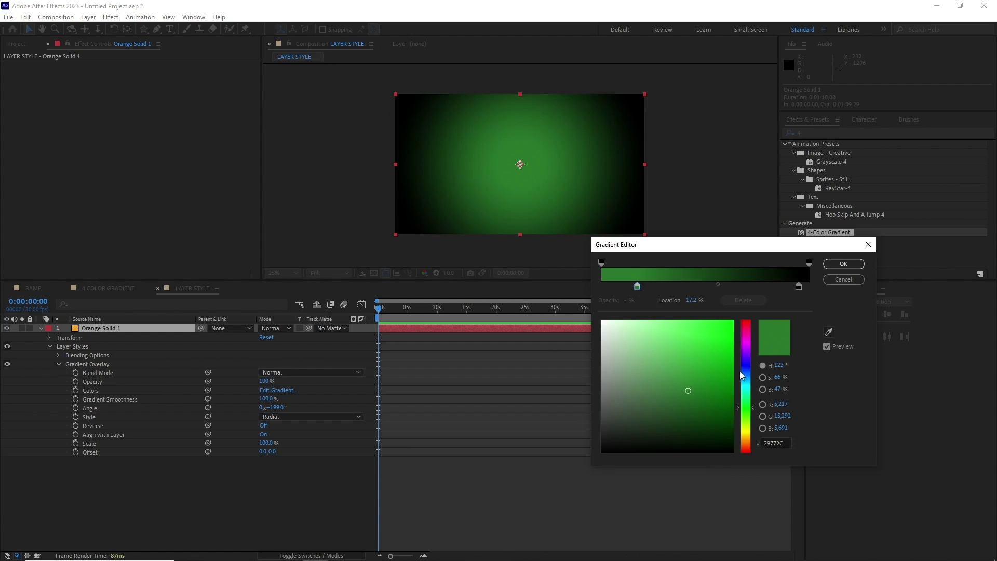
click(746, 360)
- Make the radial gradient overlay purple, then set its angle to 230° and scale to 150%
click(709, 344)
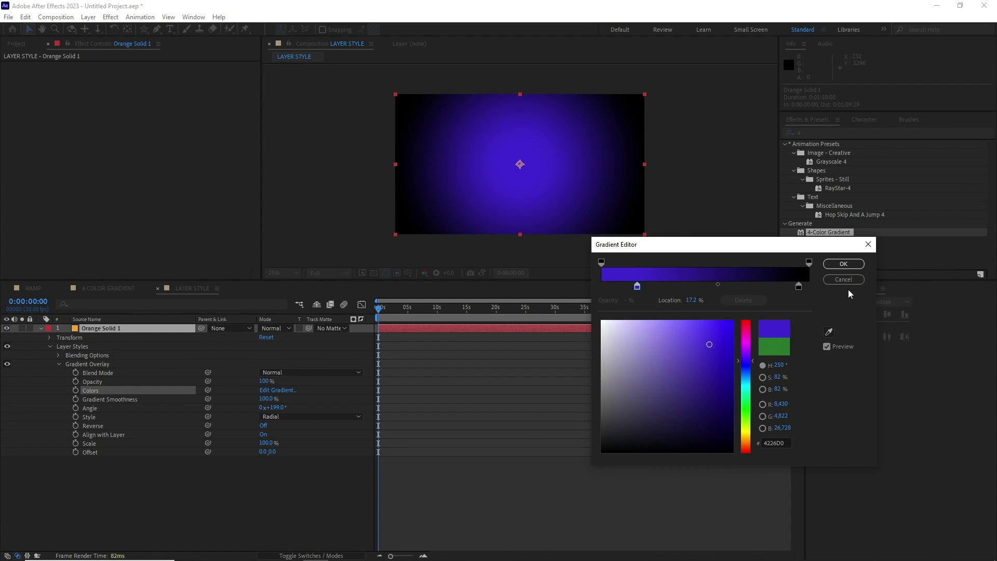
click(857, 264)
drag(271, 407, 285, 407)
mouse_move(266, 443)
mouse_down()
mouse_move(255, 443)
mouse_move(300, 442)
mouse_move(226, 449)
mouse_move(260, 450)
mouse_up()
- Show Orange Solid 1's Gradient Overlay settings and apply freeGradient to the GRADIENT comp's solid
click(94, 364)
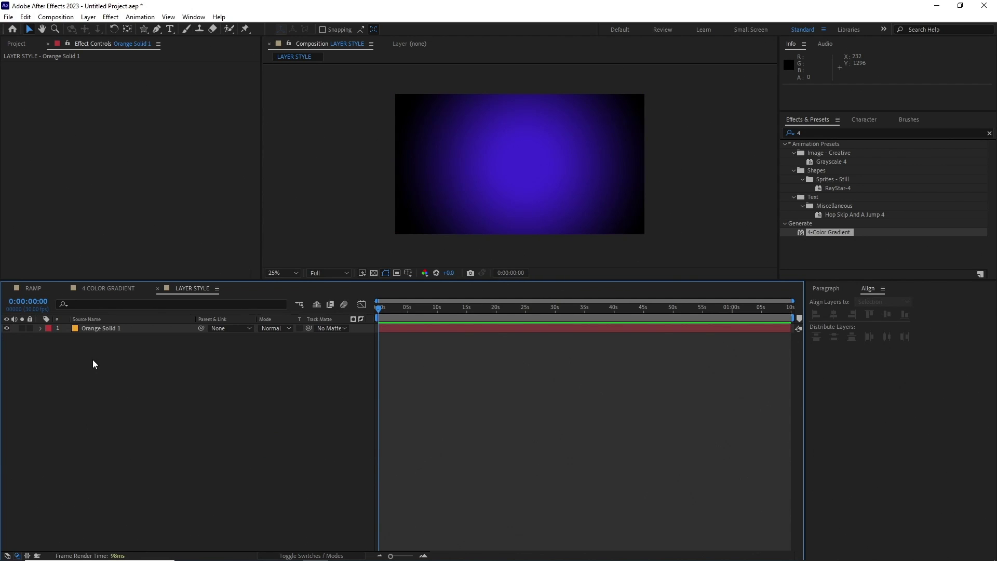
click(102, 329)
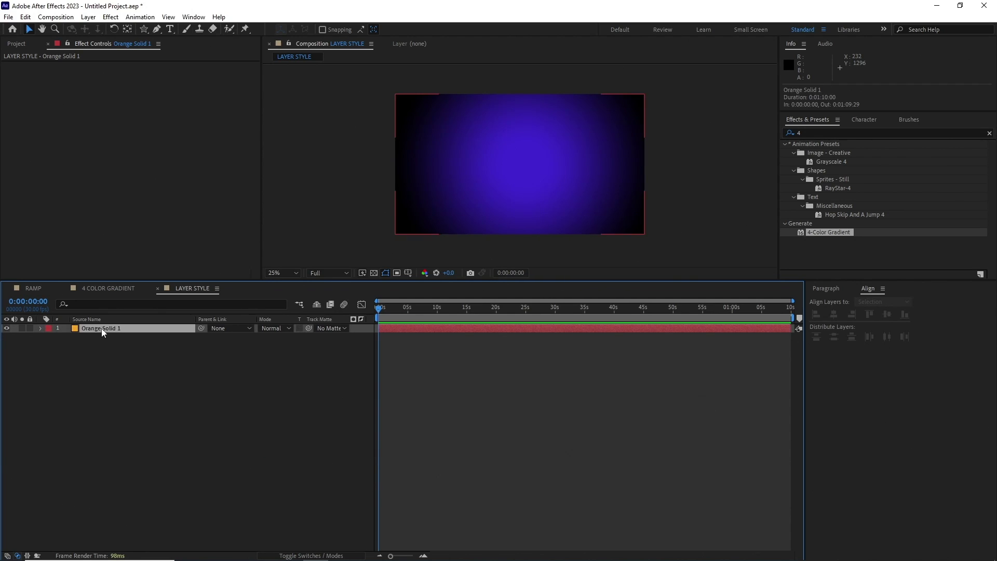
click(41, 328)
click(49, 347)
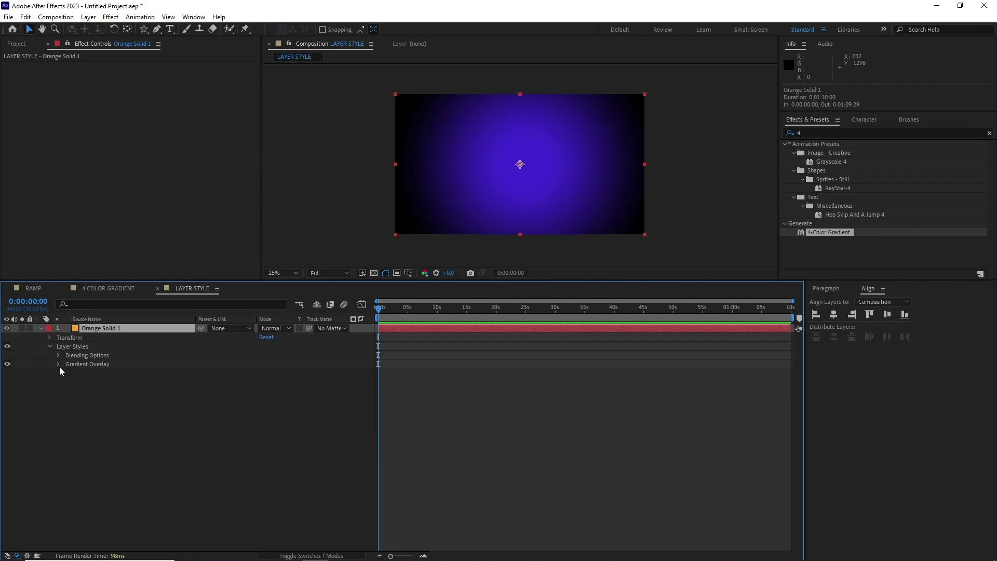
click(58, 365)
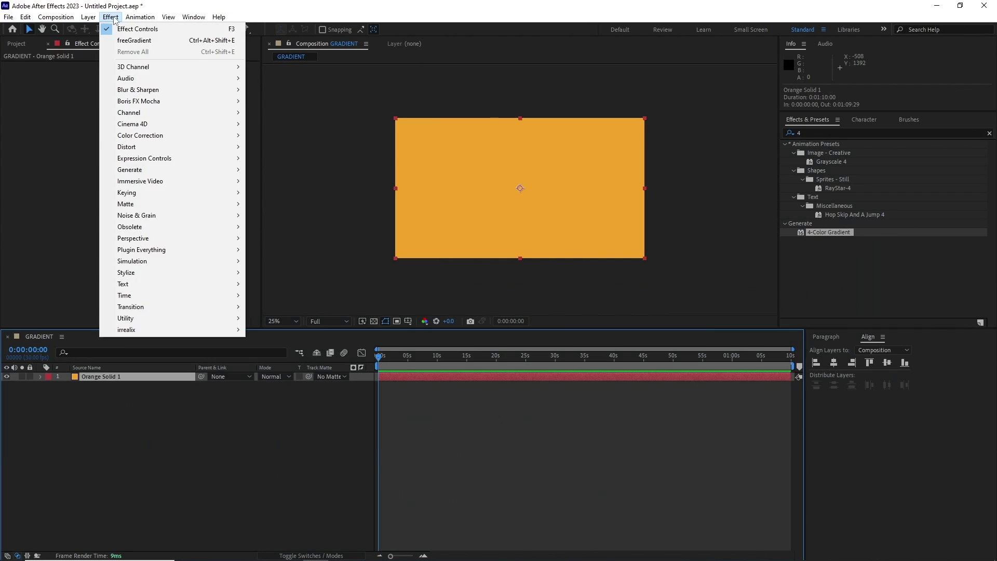
click(124, 39)
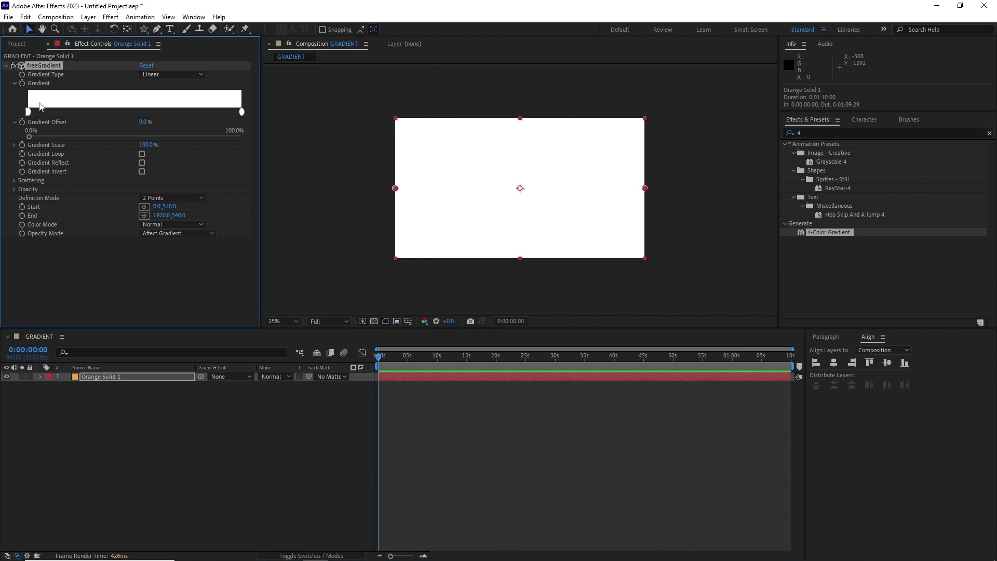
- Set the freeGradient stops to red on the left and blue on the right
click(28, 111)
click(229, 229)
click(329, 223)
click(242, 112)
click(245, 267)
click(229, 228)
click(329, 223)
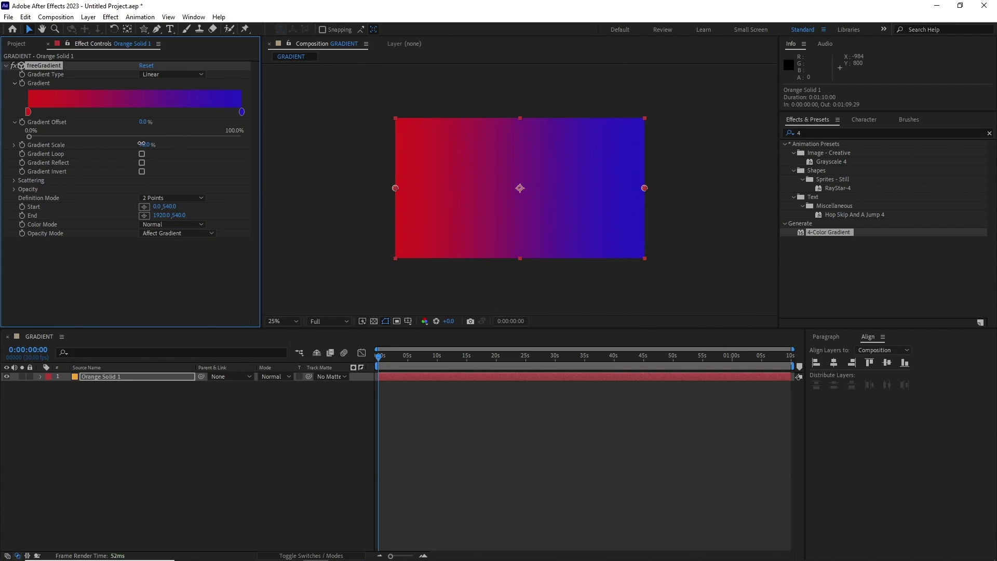
- Raise the gradient scale to 121%, turn on Loop, and add 19.60% scattering
drag(141, 144, 151, 144)
click(142, 154)
click(15, 180)
drag(145, 189, 155, 189)
- Raise the opacity offset to 65% and shape the opacity ramp over a checkerboard background
click(15, 206)
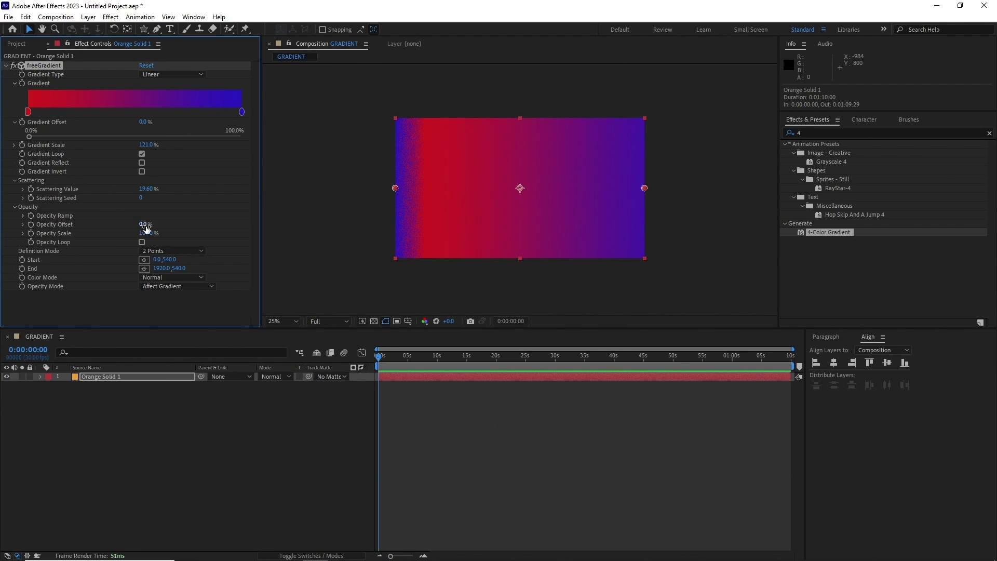
drag(146, 228, 187, 229)
click(24, 215)
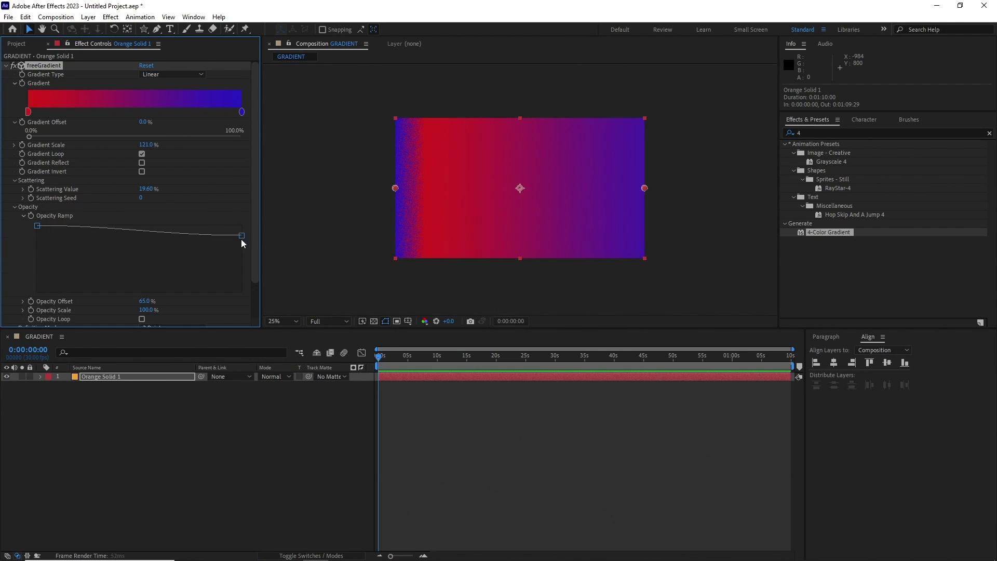
click(373, 321)
scroll(193, 205, down, 1)
drag(144, 278, 165, 309)
scroll(156, 233, down, 1)
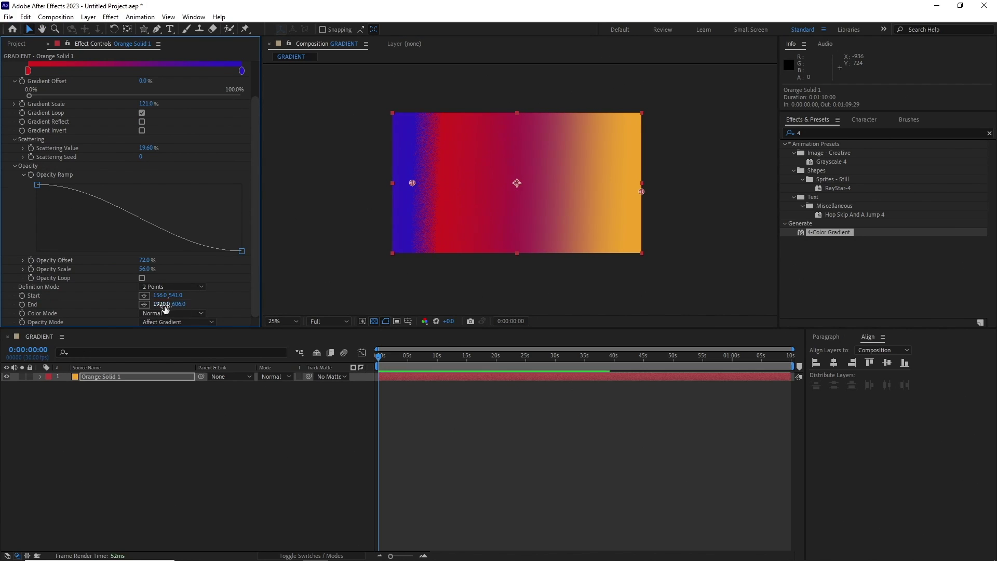
scroll(138, 272, up, 1)
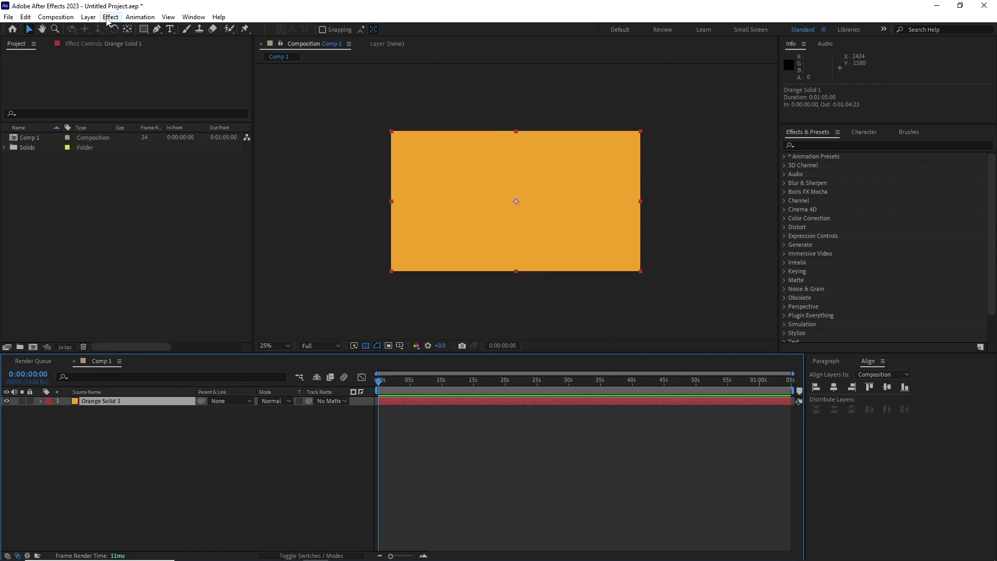
click(109, 17)
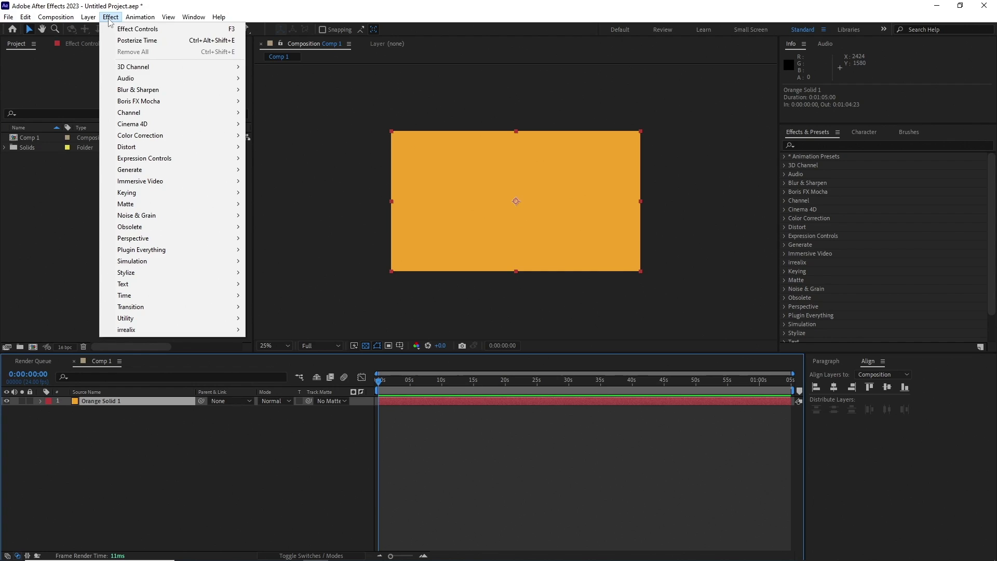
mouse_move(235, 221)
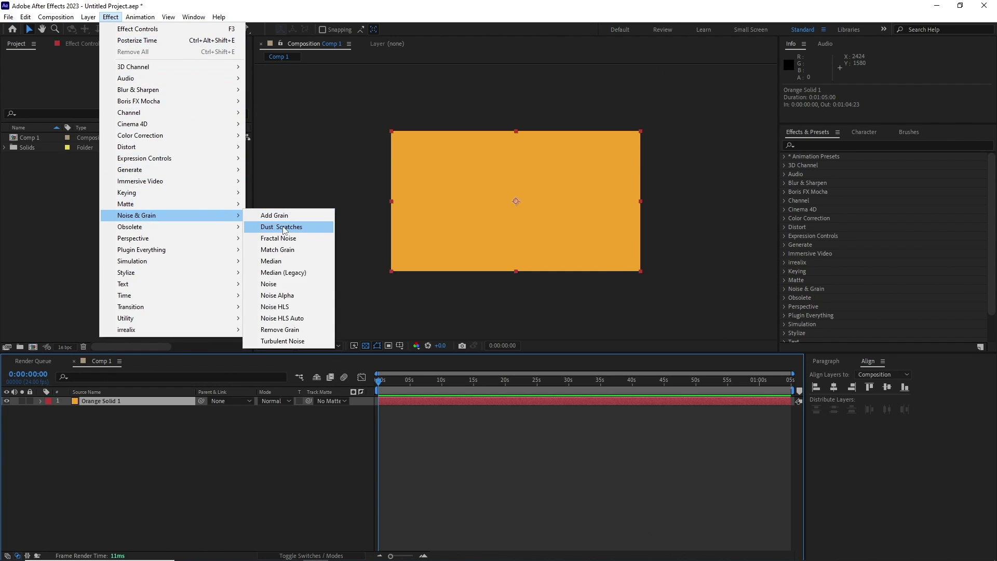
click(287, 238)
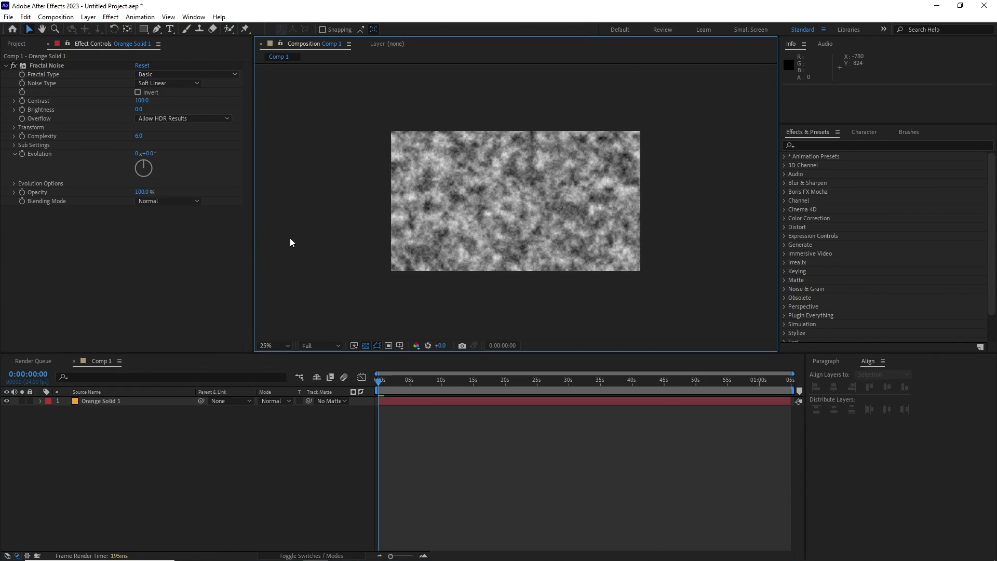
key(ctrl+z)
click(831, 145)
text(fractal)
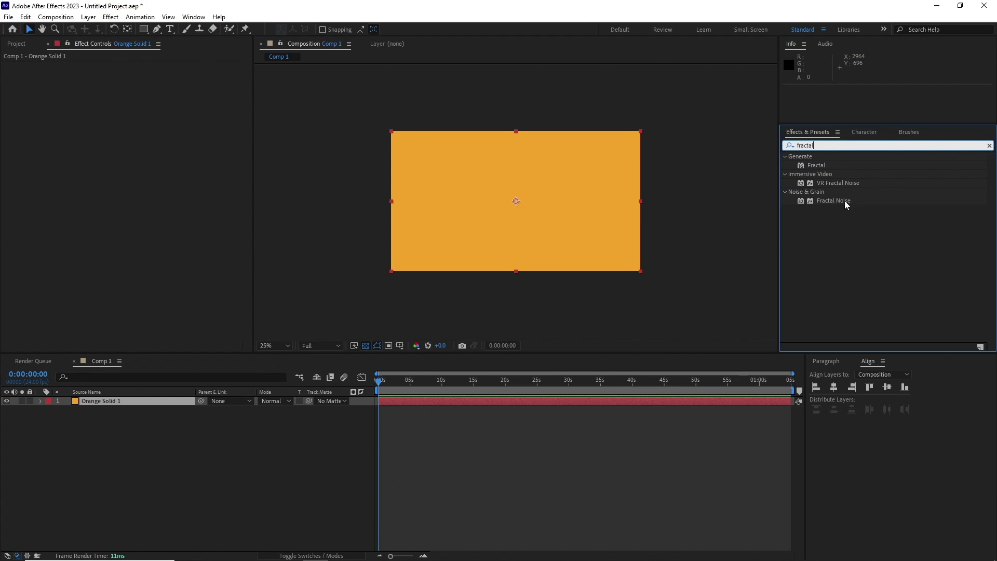
drag(842, 201, 524, 213)
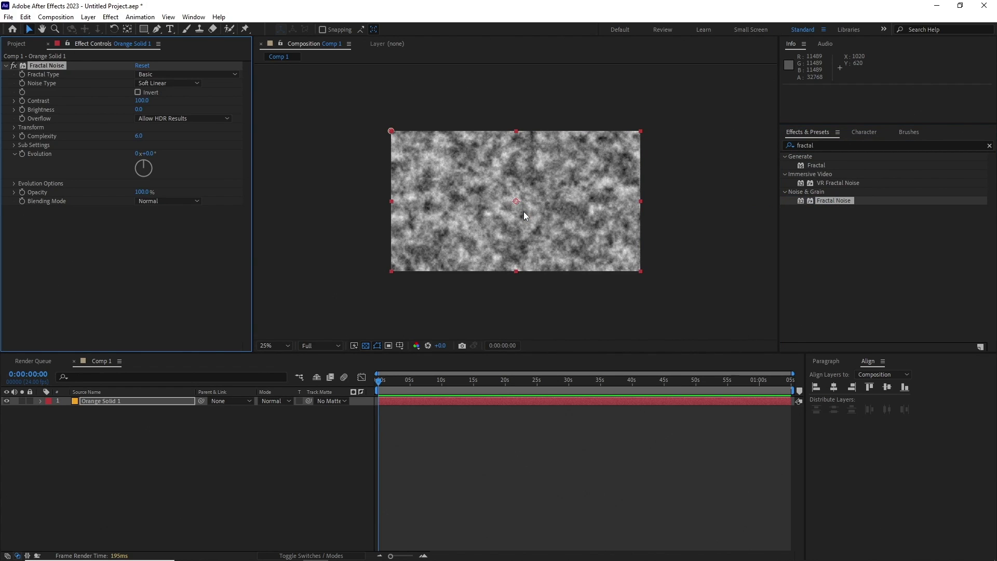
key(ctrl+z)
click(989, 145)
text(gradi)
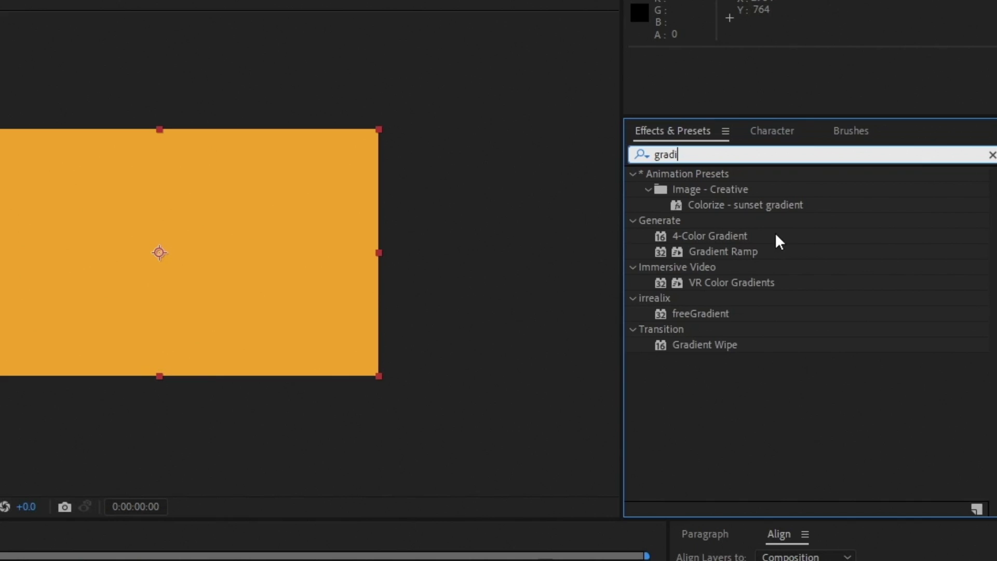
key(BackSpace)
key(BackSpace)
key(BackSpace)
key(BackSpace)
key(BackSpace)
text(set)
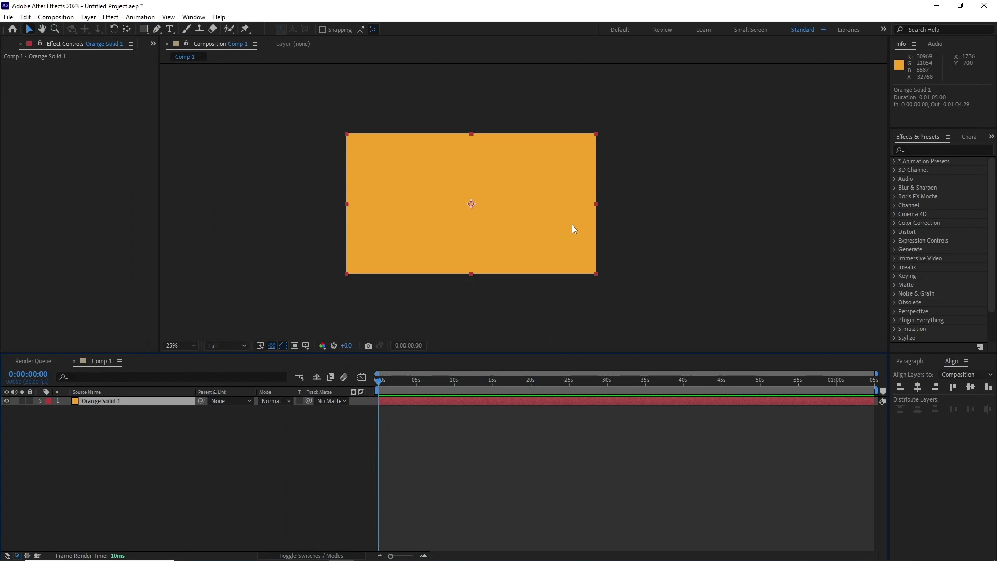
- Apply Fractal Noise and then Glow to the solid through the Ctrl+Space effects search
key(ctrl+space)
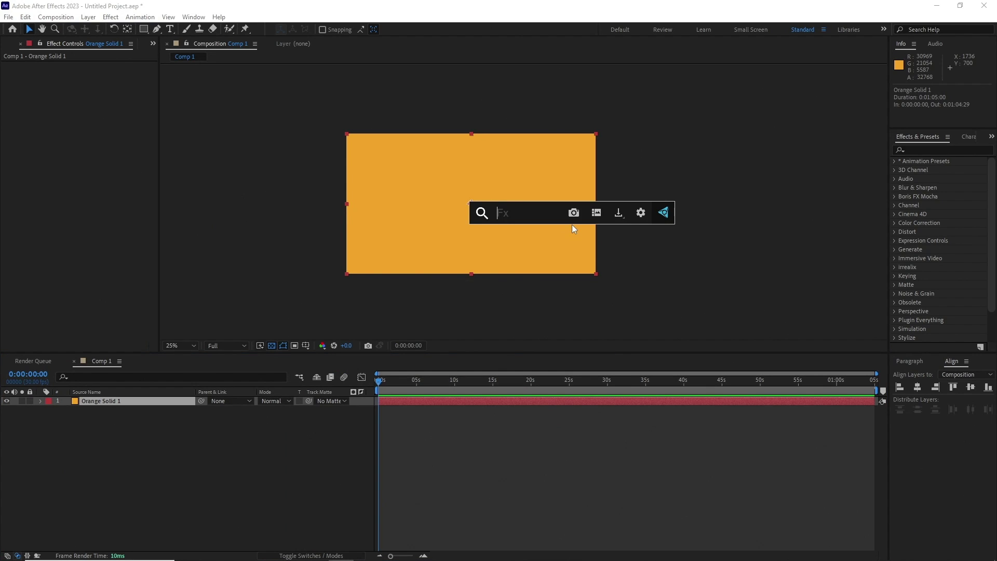
text(fra)
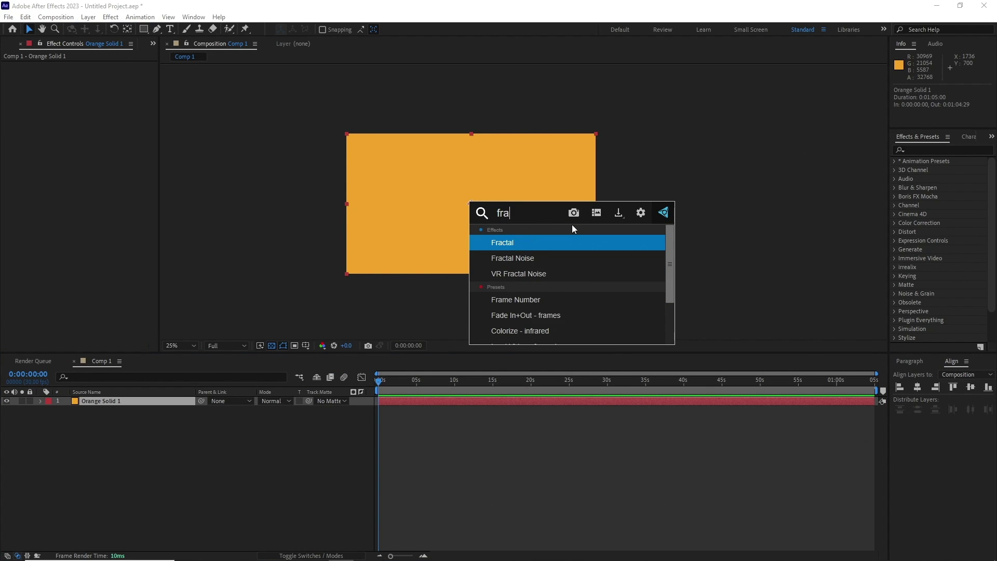
text(c)
key(Down)
key(Return)
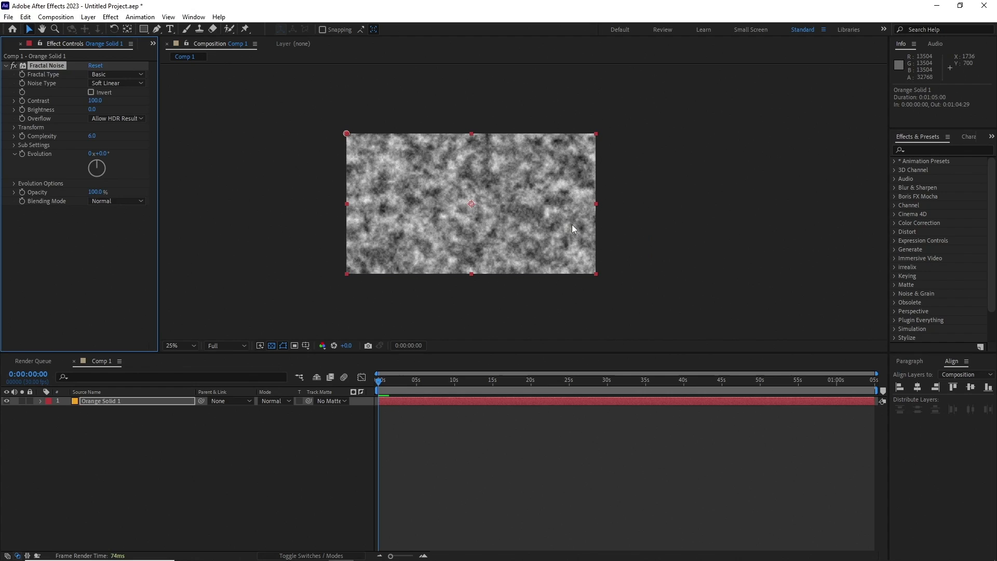
key(ctrl+space)
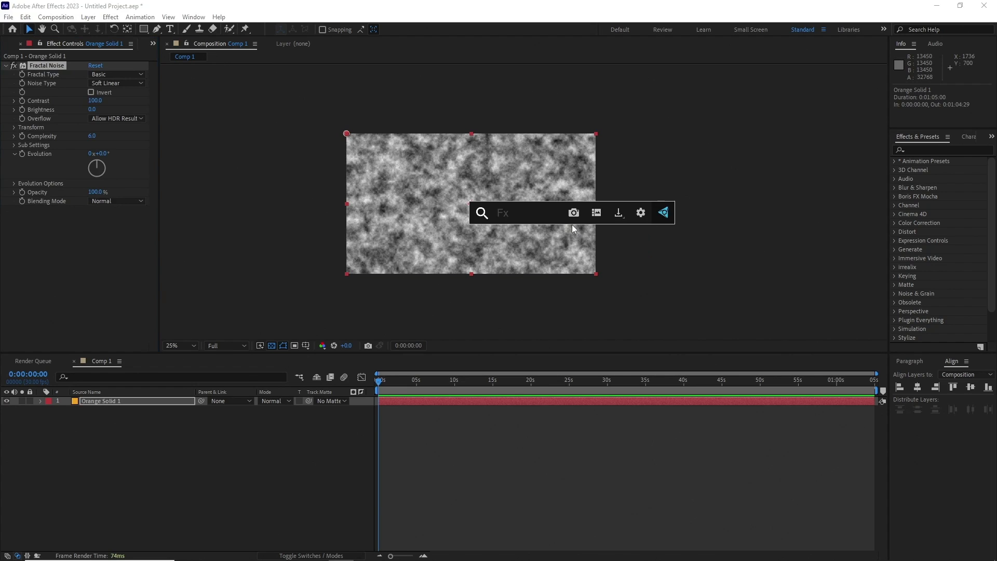
text(glow)
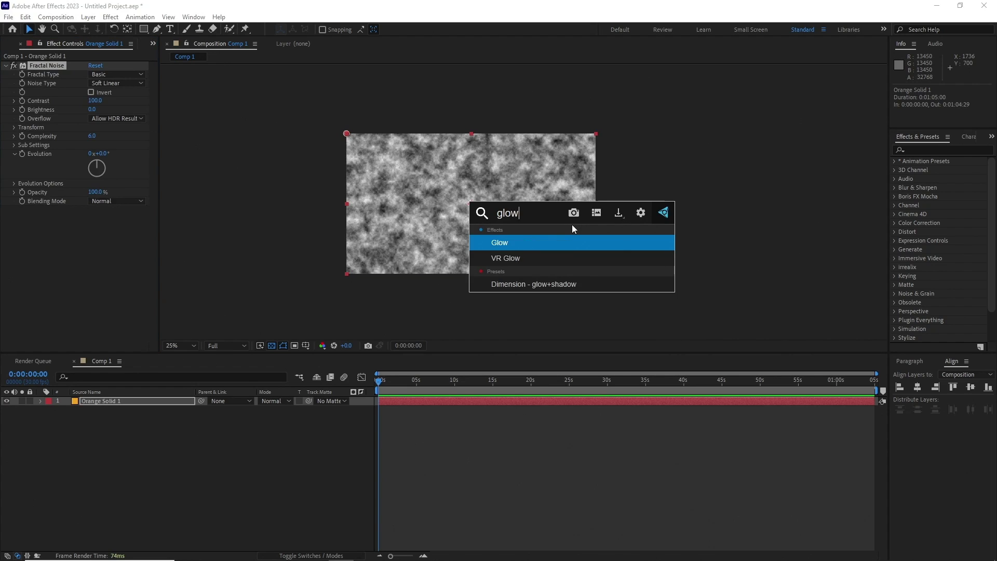
key(Return)
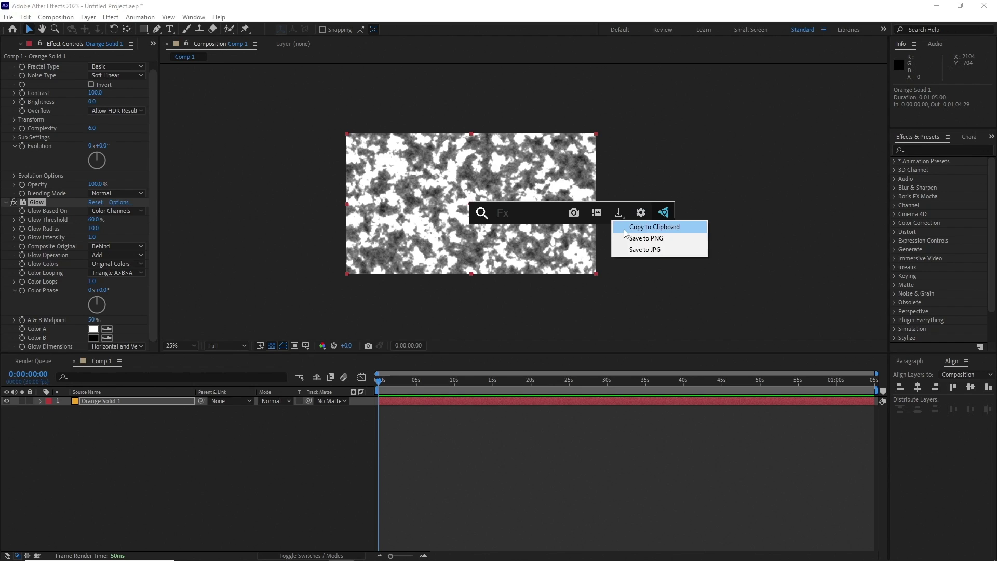
- Toggle the snapshot save options and open the effects console settings
click(628, 238)
click(616, 265)
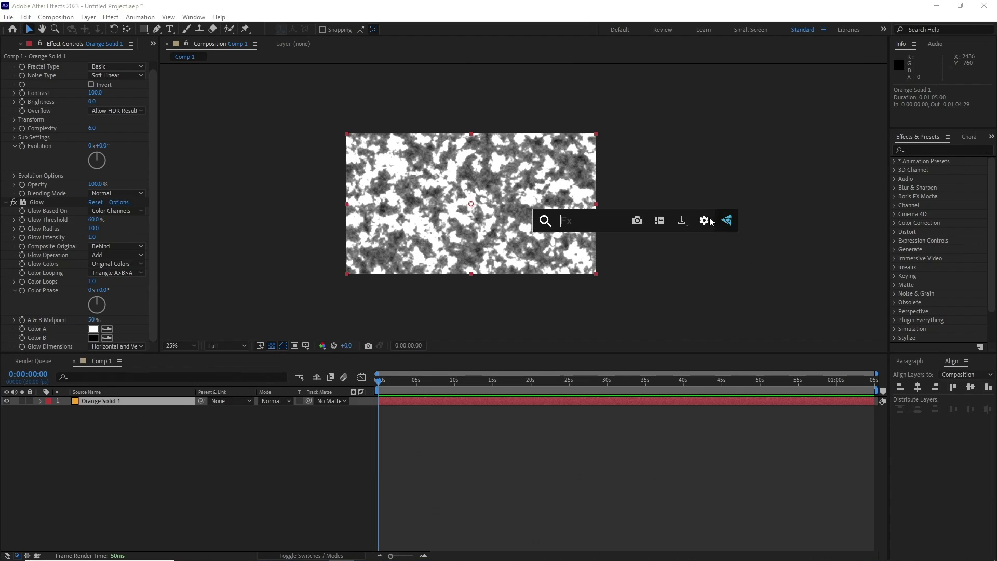
click(705, 220)
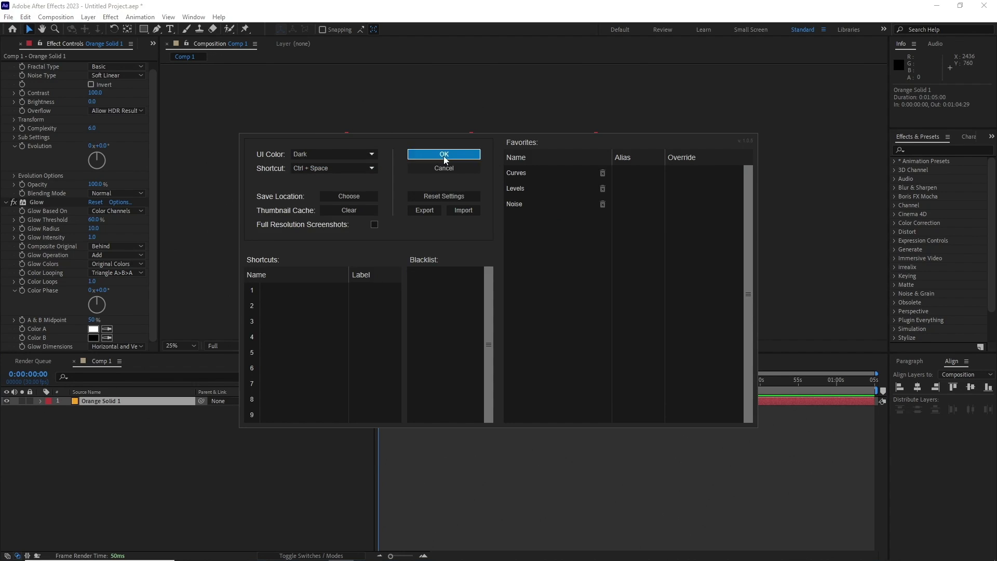